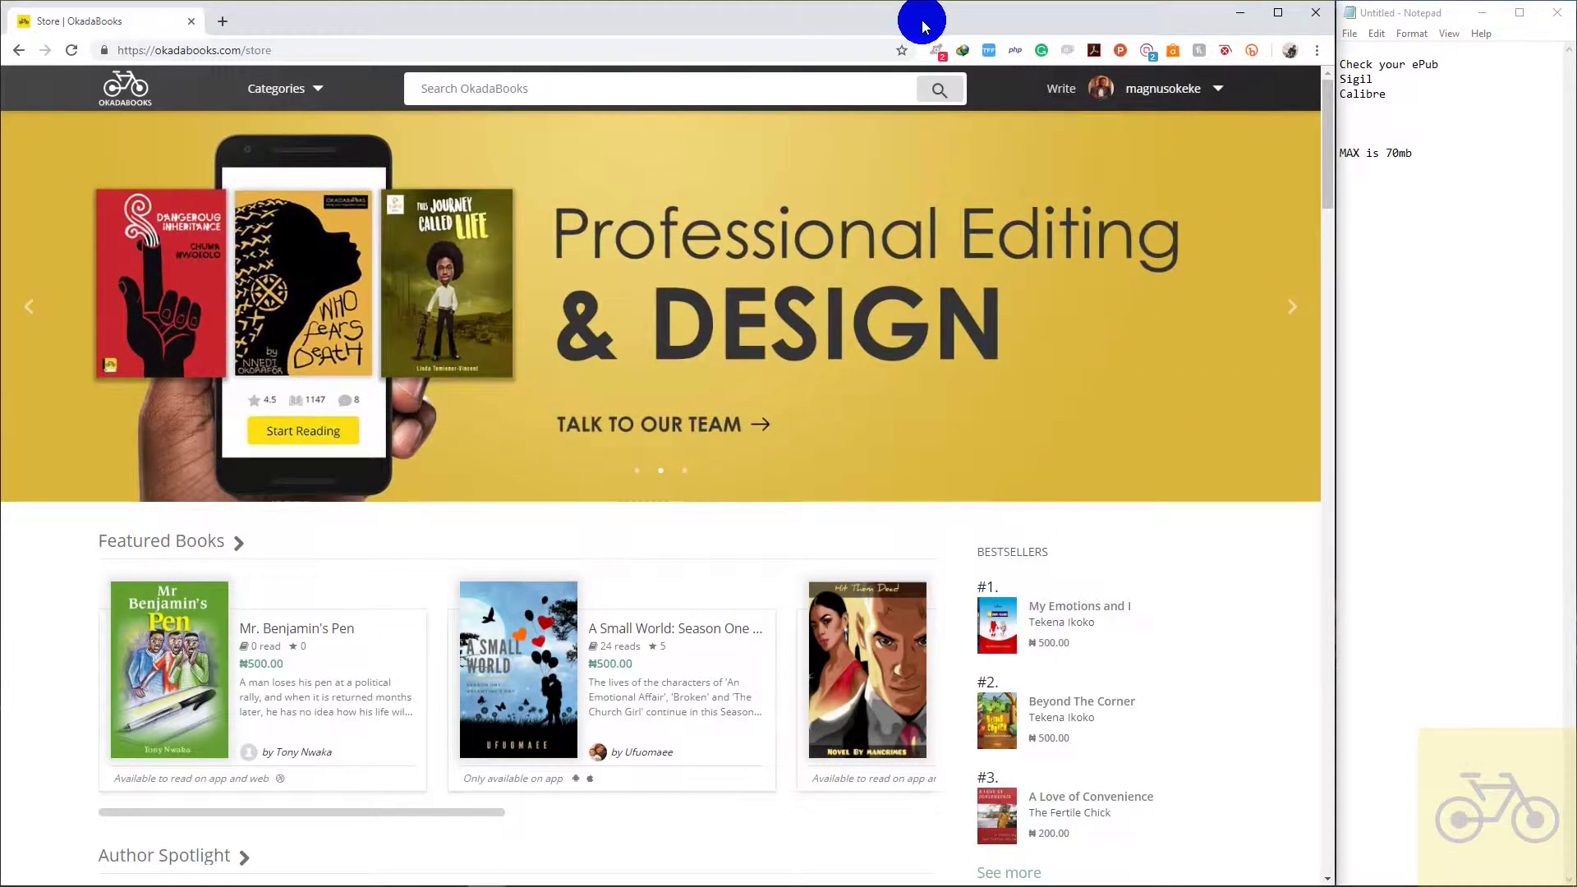
# - Open the account dropdown next to the username on the OkadaBooks store page
pyautogui.click(1219, 90)
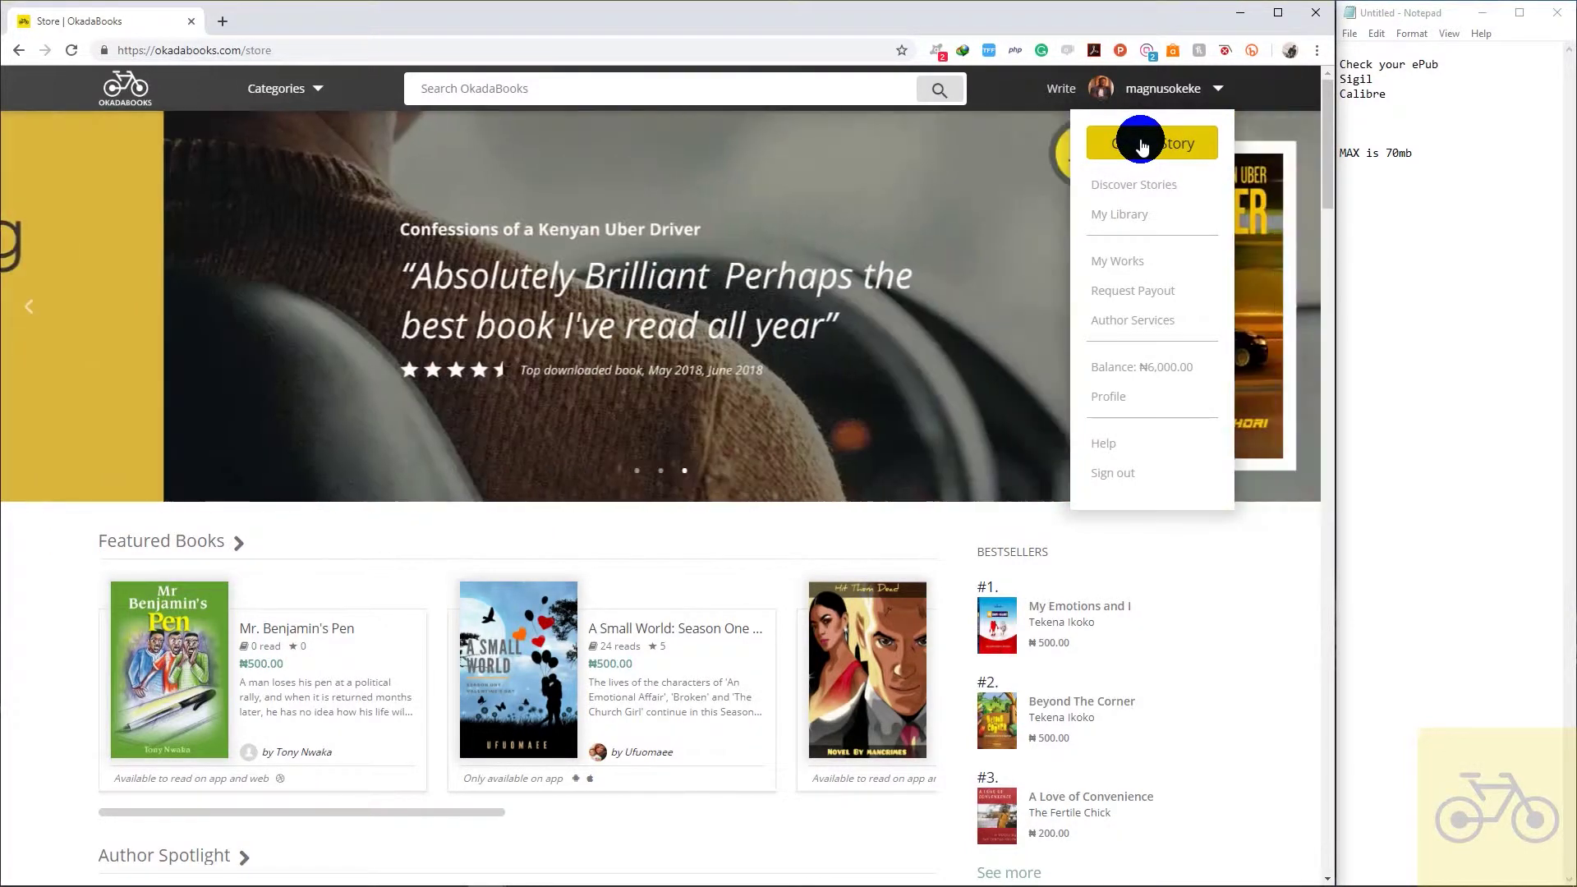
# - Choose Create Story and continue to the publishing site's empty form
pyautogui.click(1142, 146)
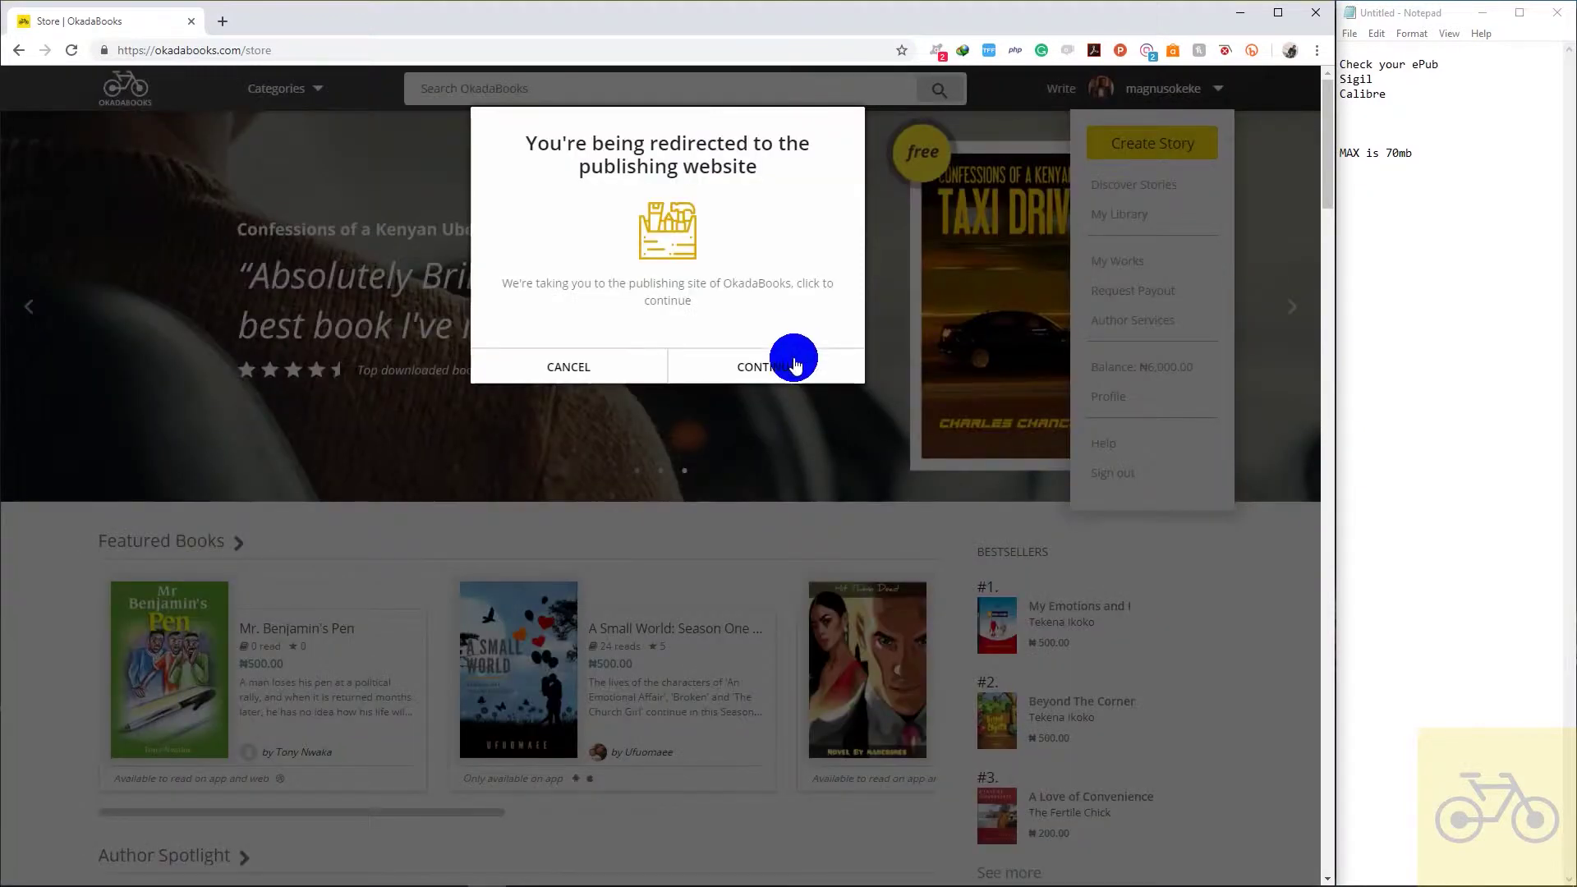
pyautogui.click(793, 362)
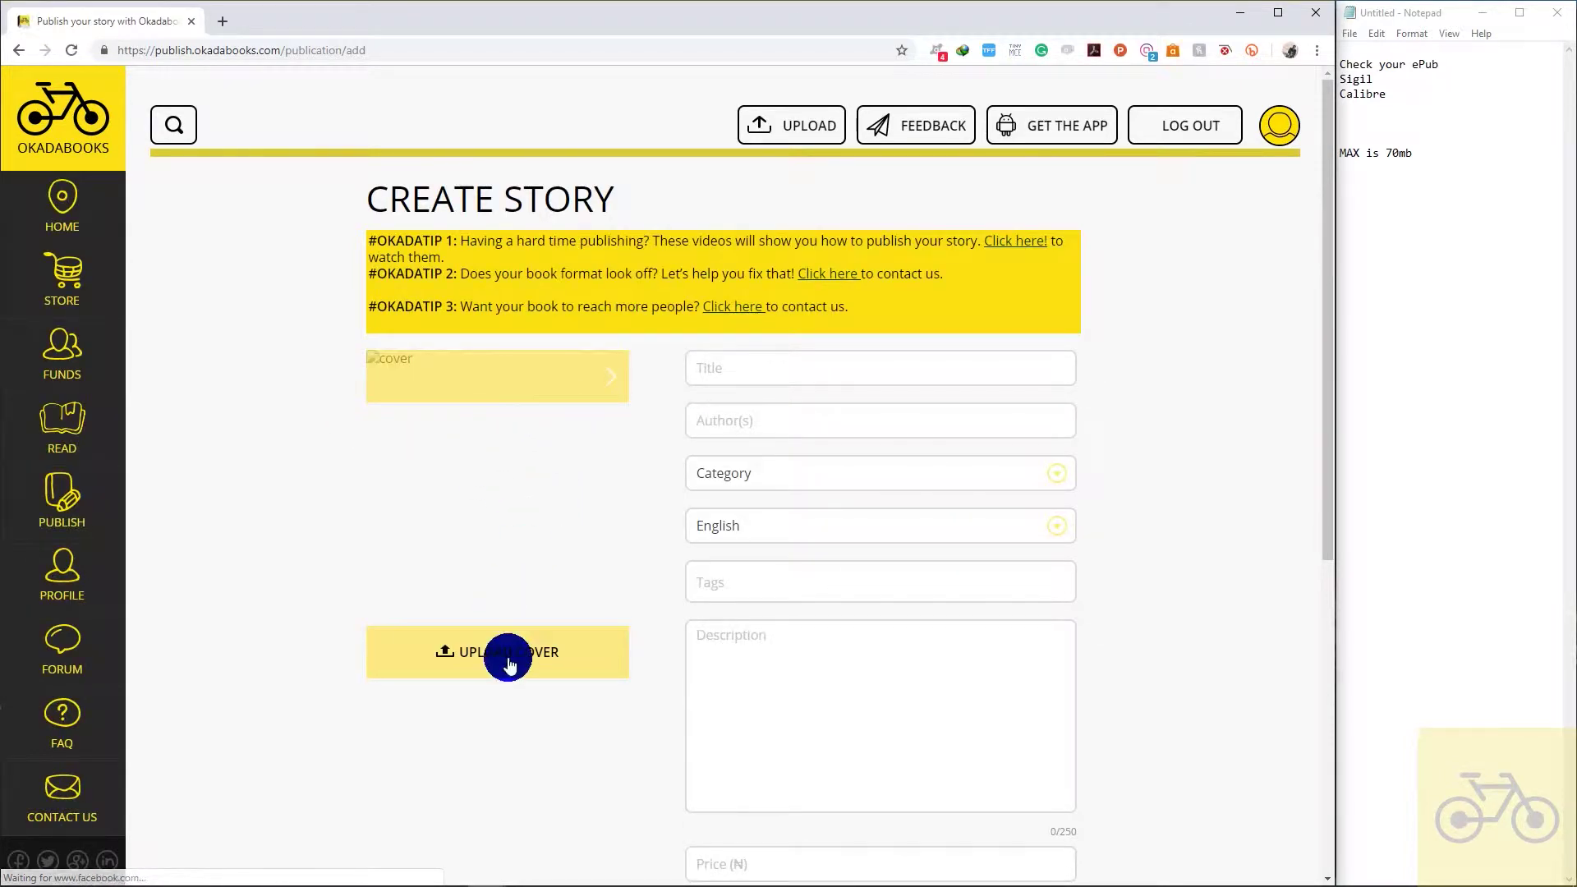
# - Upload the piggy_vest_cover image as the book's cover
pyautogui.click(509, 654)
pyautogui.click(670, 565)
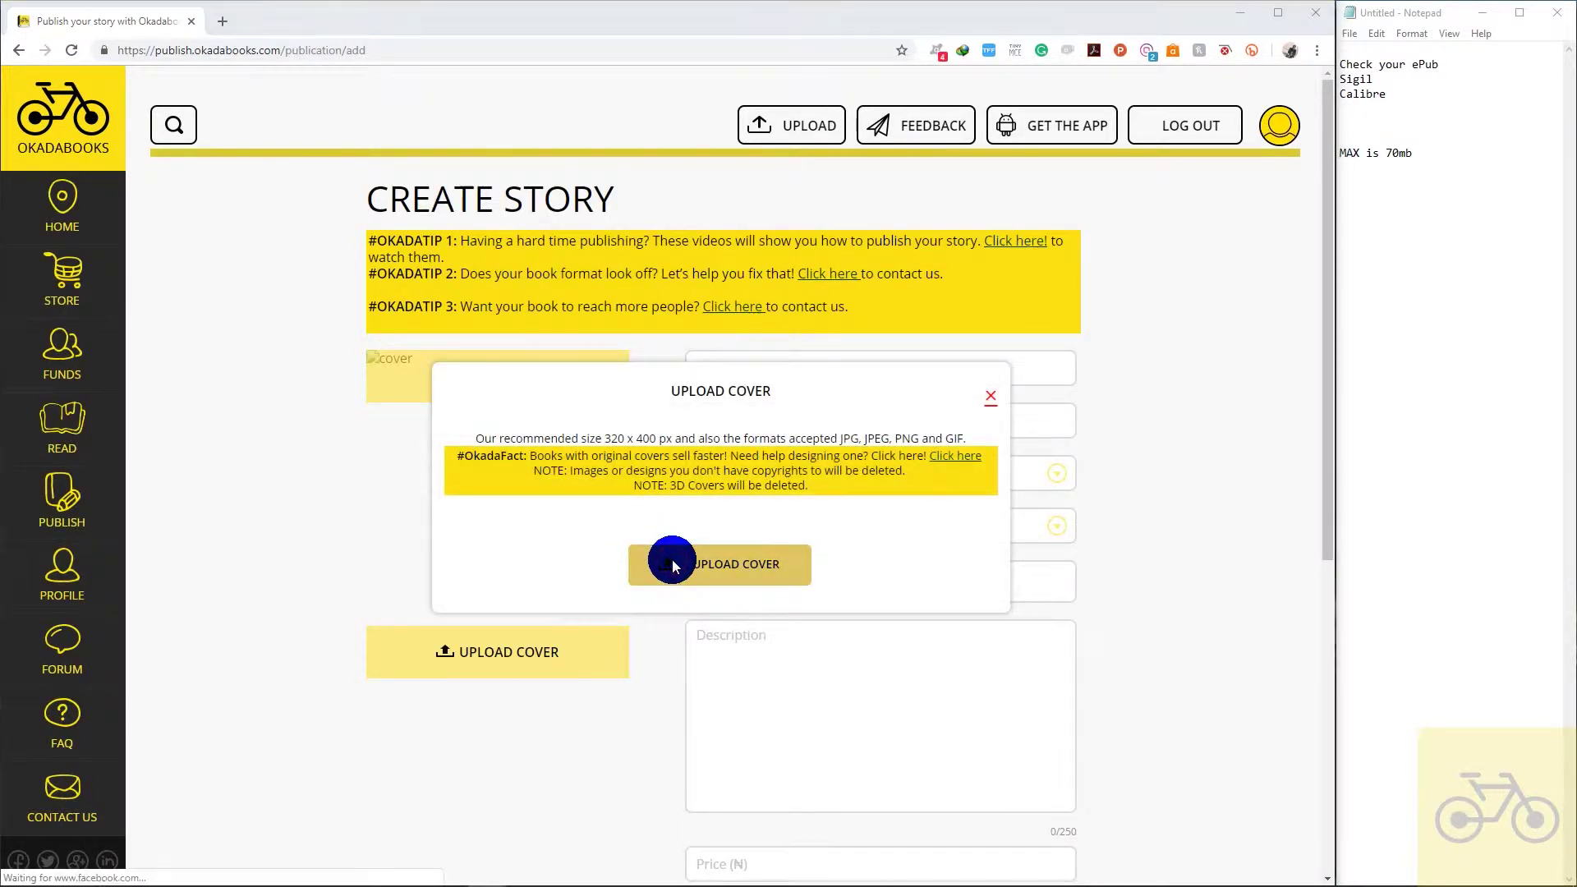
pyautogui.doubleClick(629, 187)
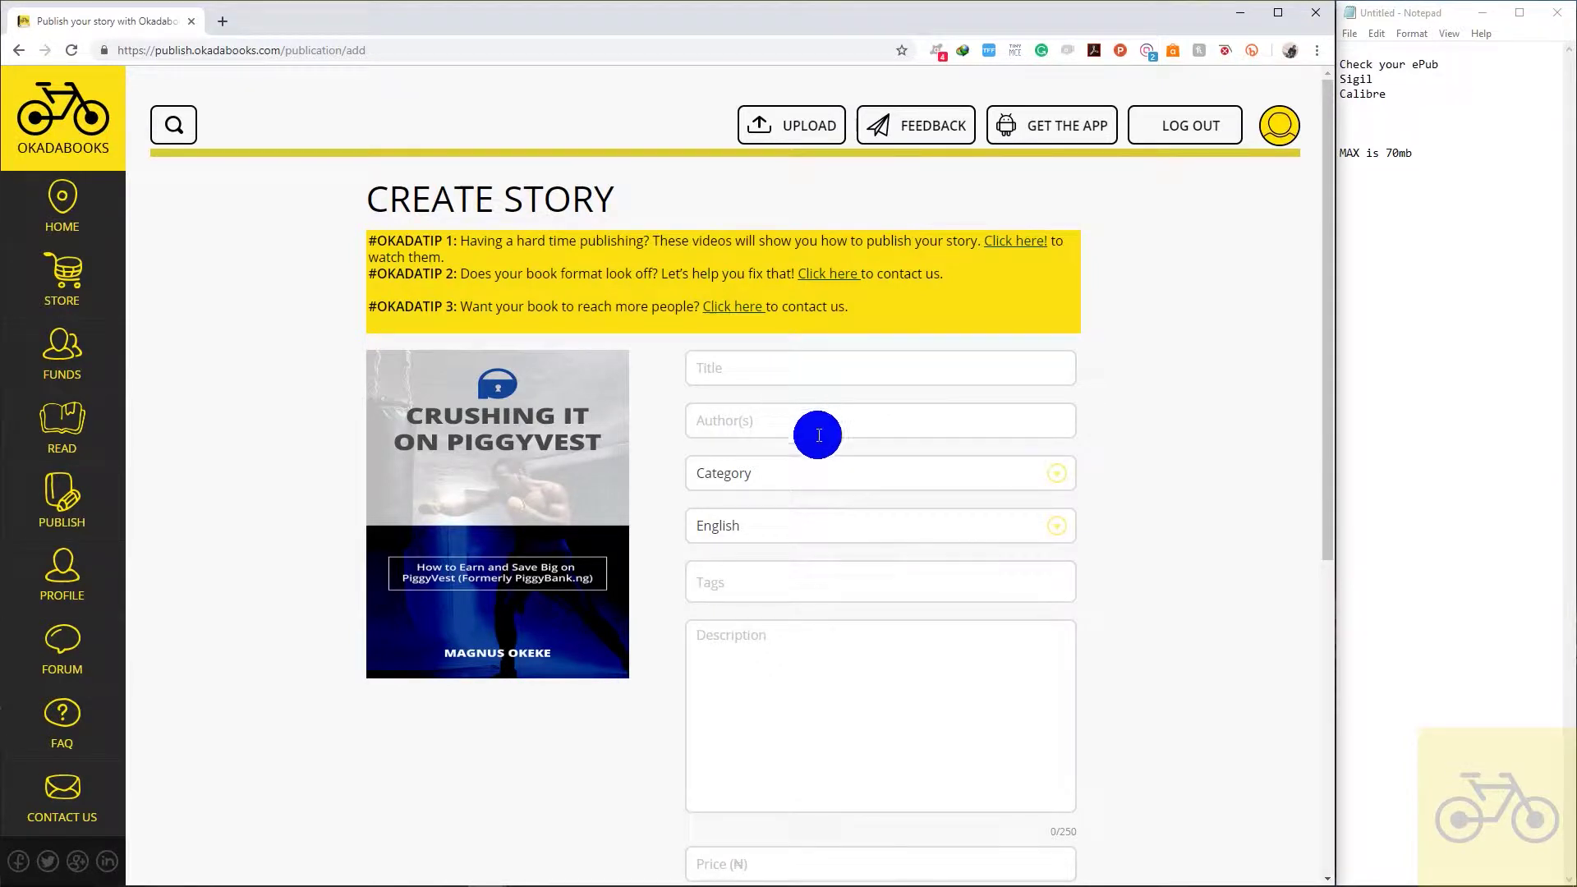
# - Set the category to Non-fiction and add the tags 'investment' and 'money'
pyautogui.click(828, 472)
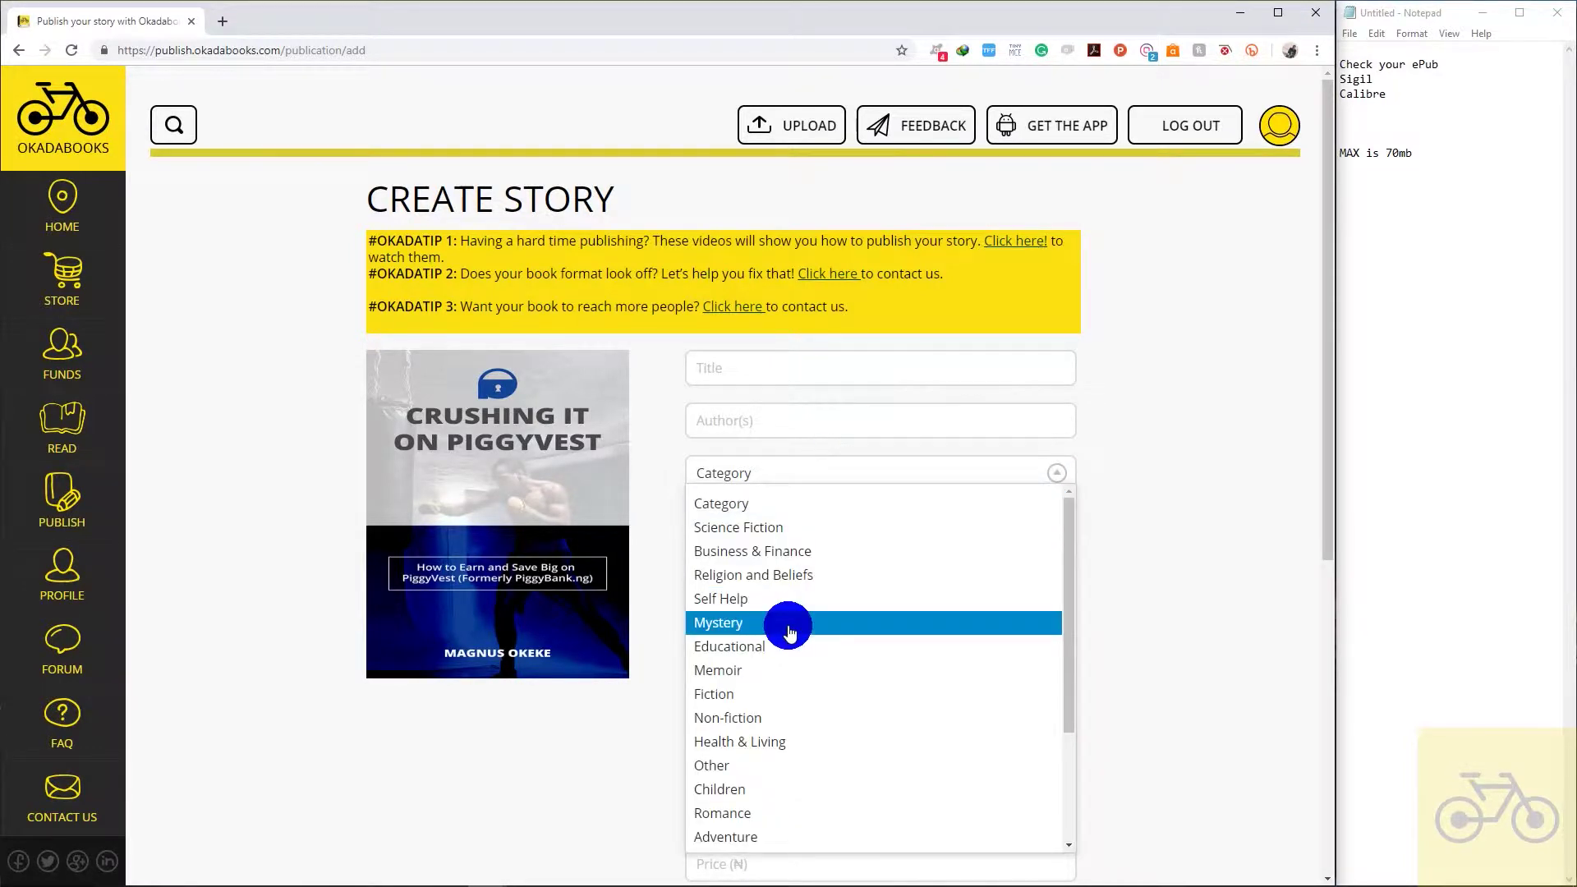
pyautogui.click(768, 719)
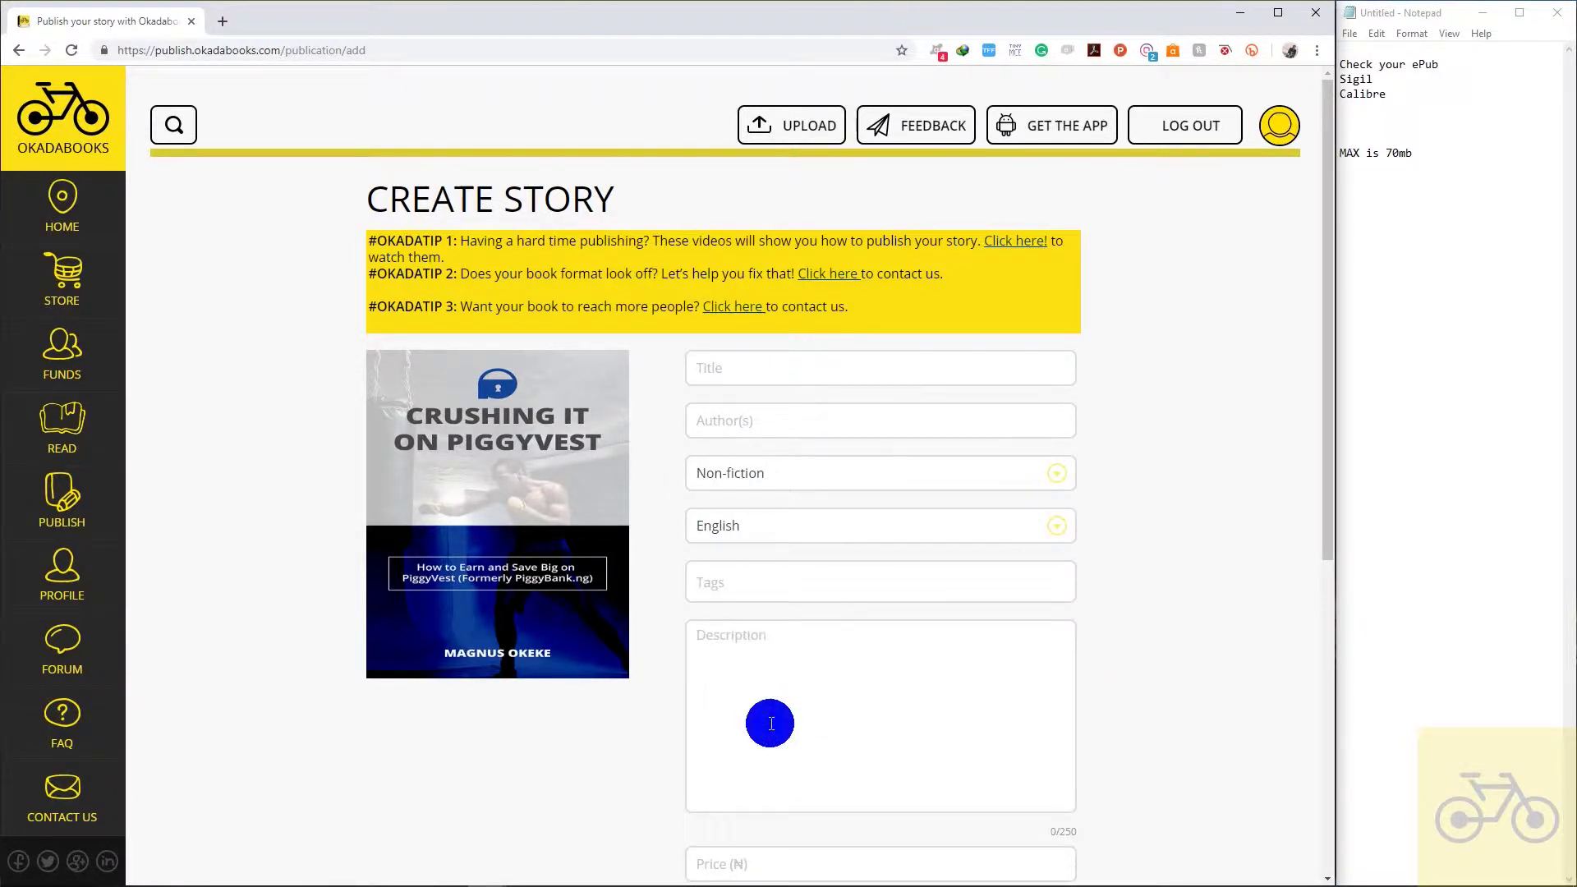
pyautogui.click(809, 576)
pyautogui.write('investment')
pyautogui.press('Return')
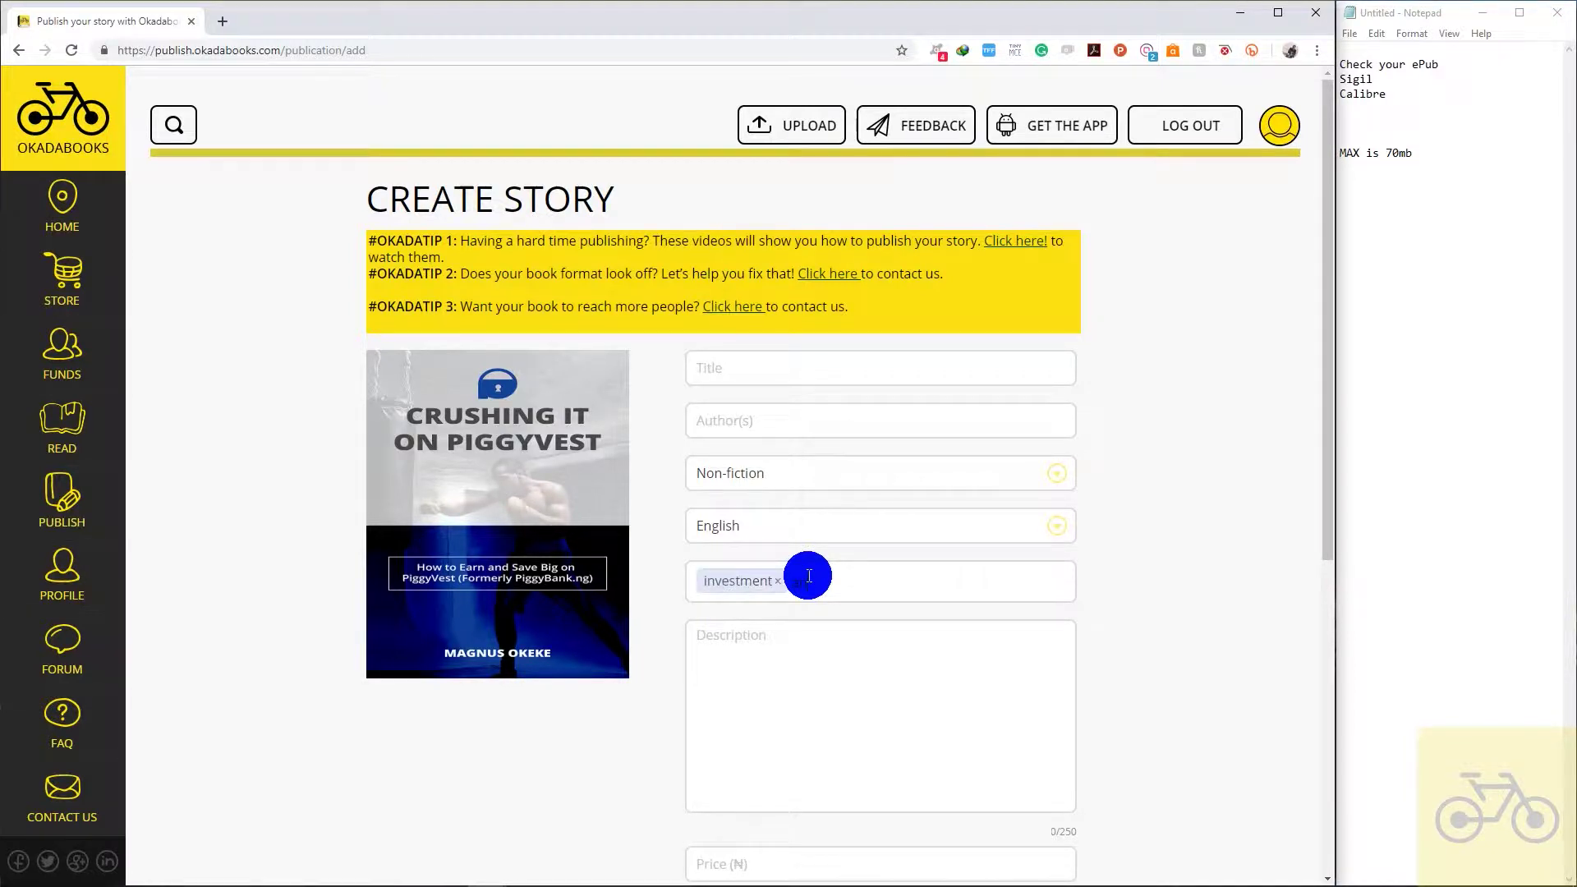
pyautogui.write('money')
pyautogui.press('Return')
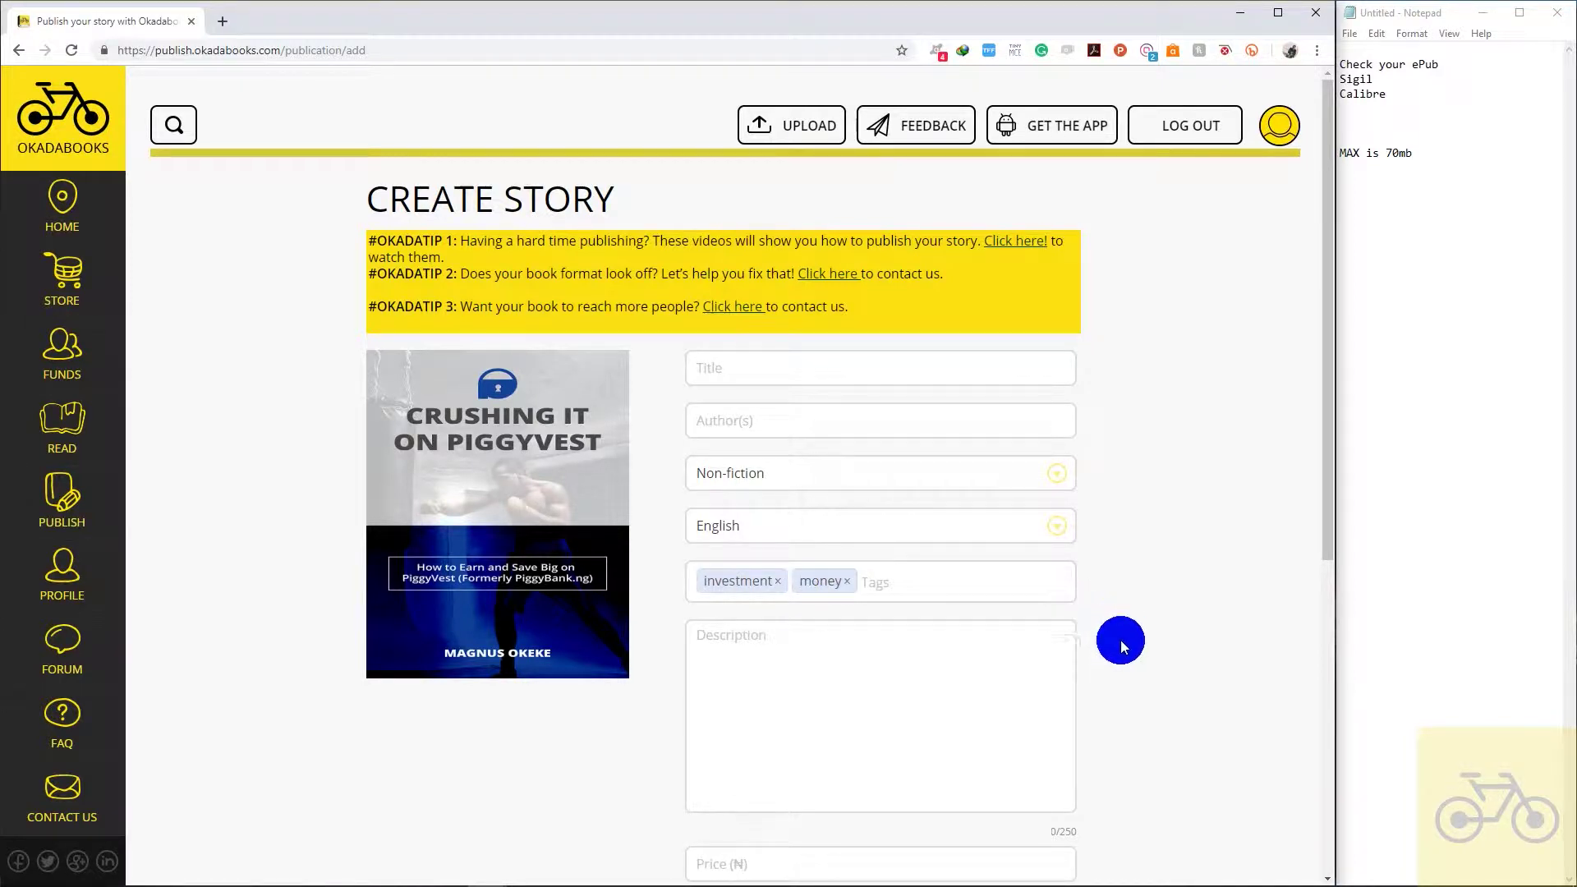
# - Enter a price of 1000 for the book
pyautogui.scroll(-3, 1121, 641)
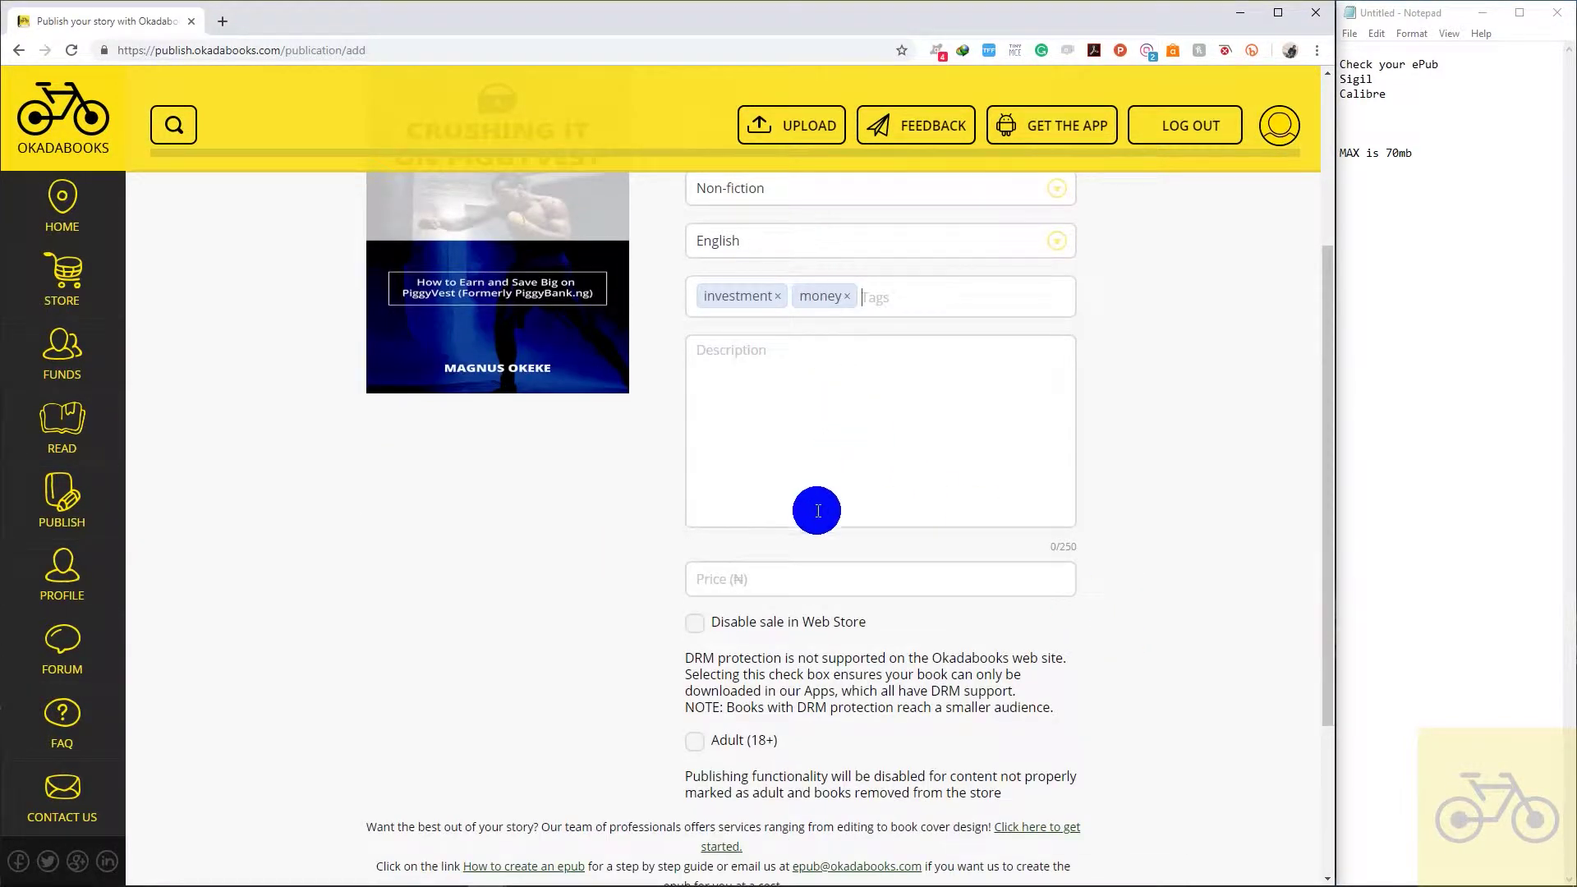
pyautogui.click(813, 575)
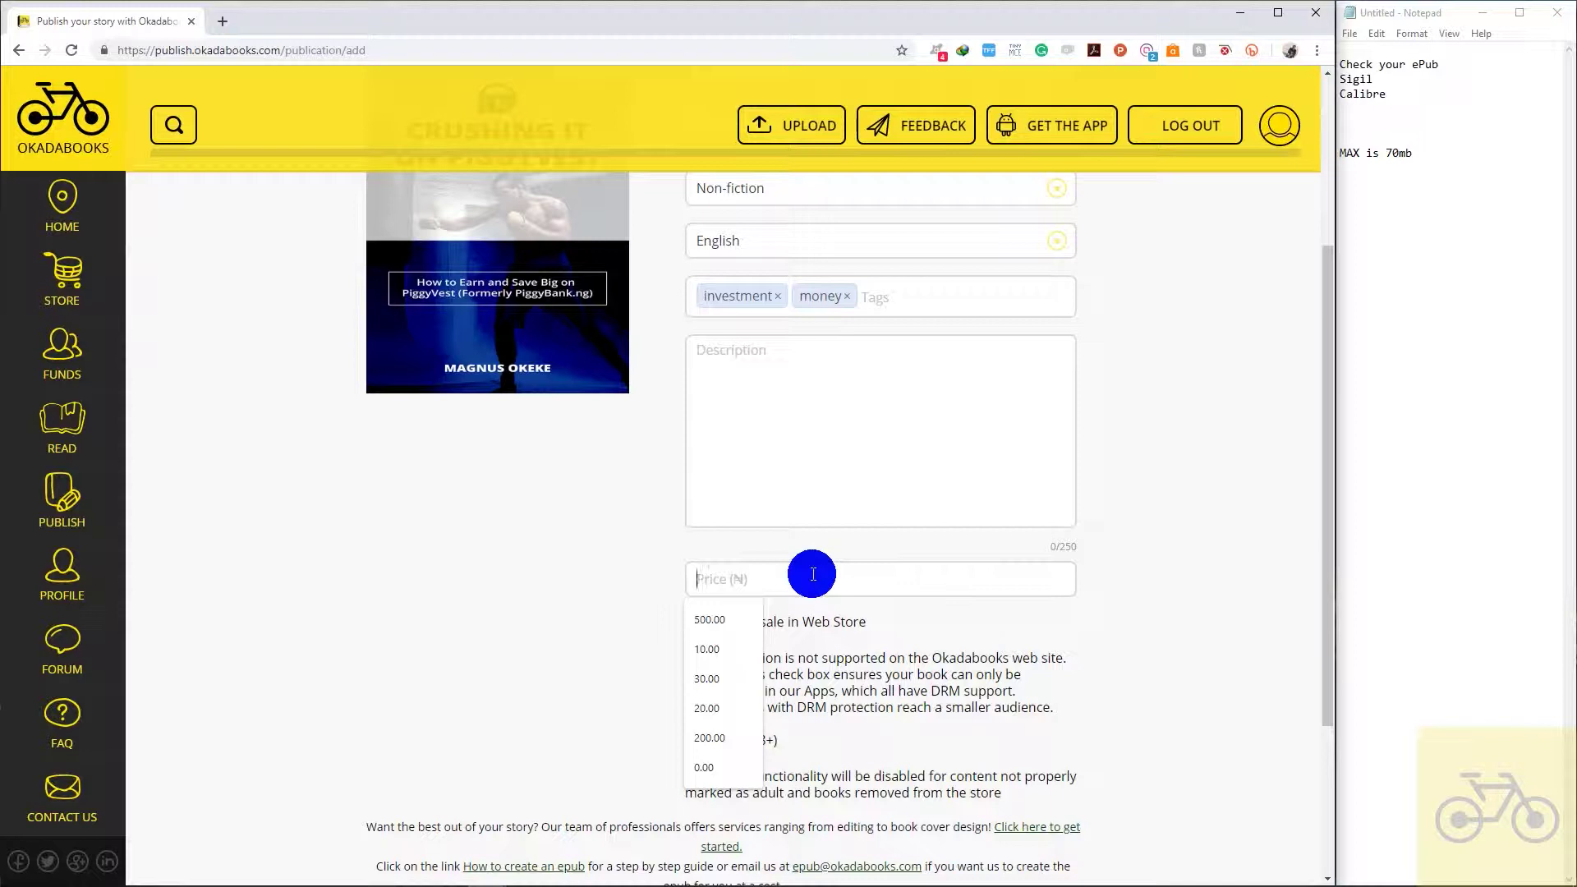
pyautogui.write('1000')
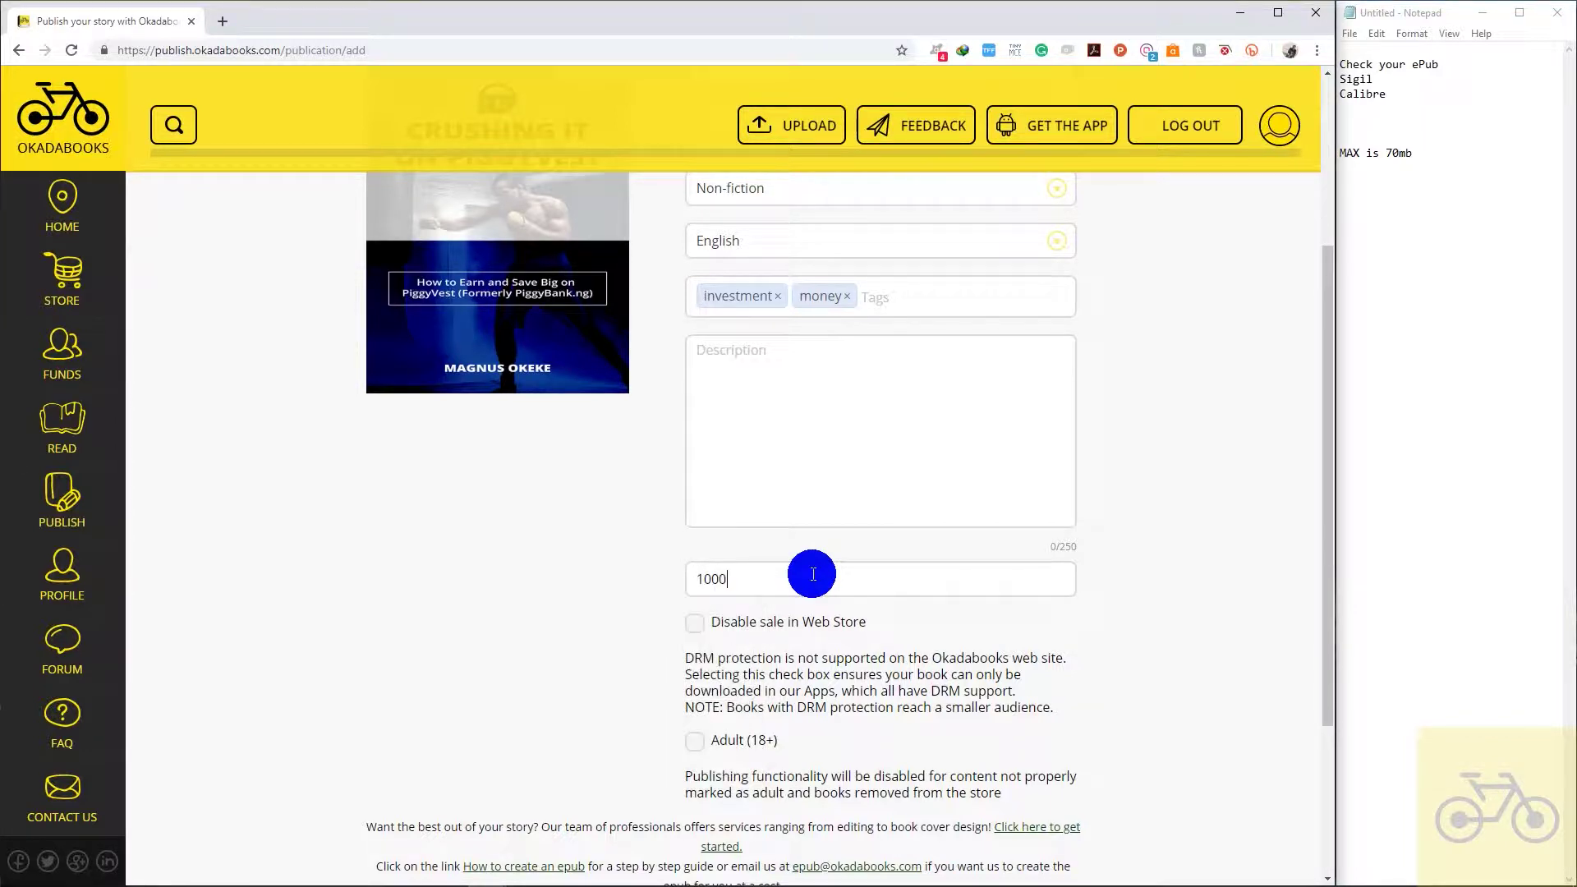
pyautogui.scroll(-1, 1156, 670)
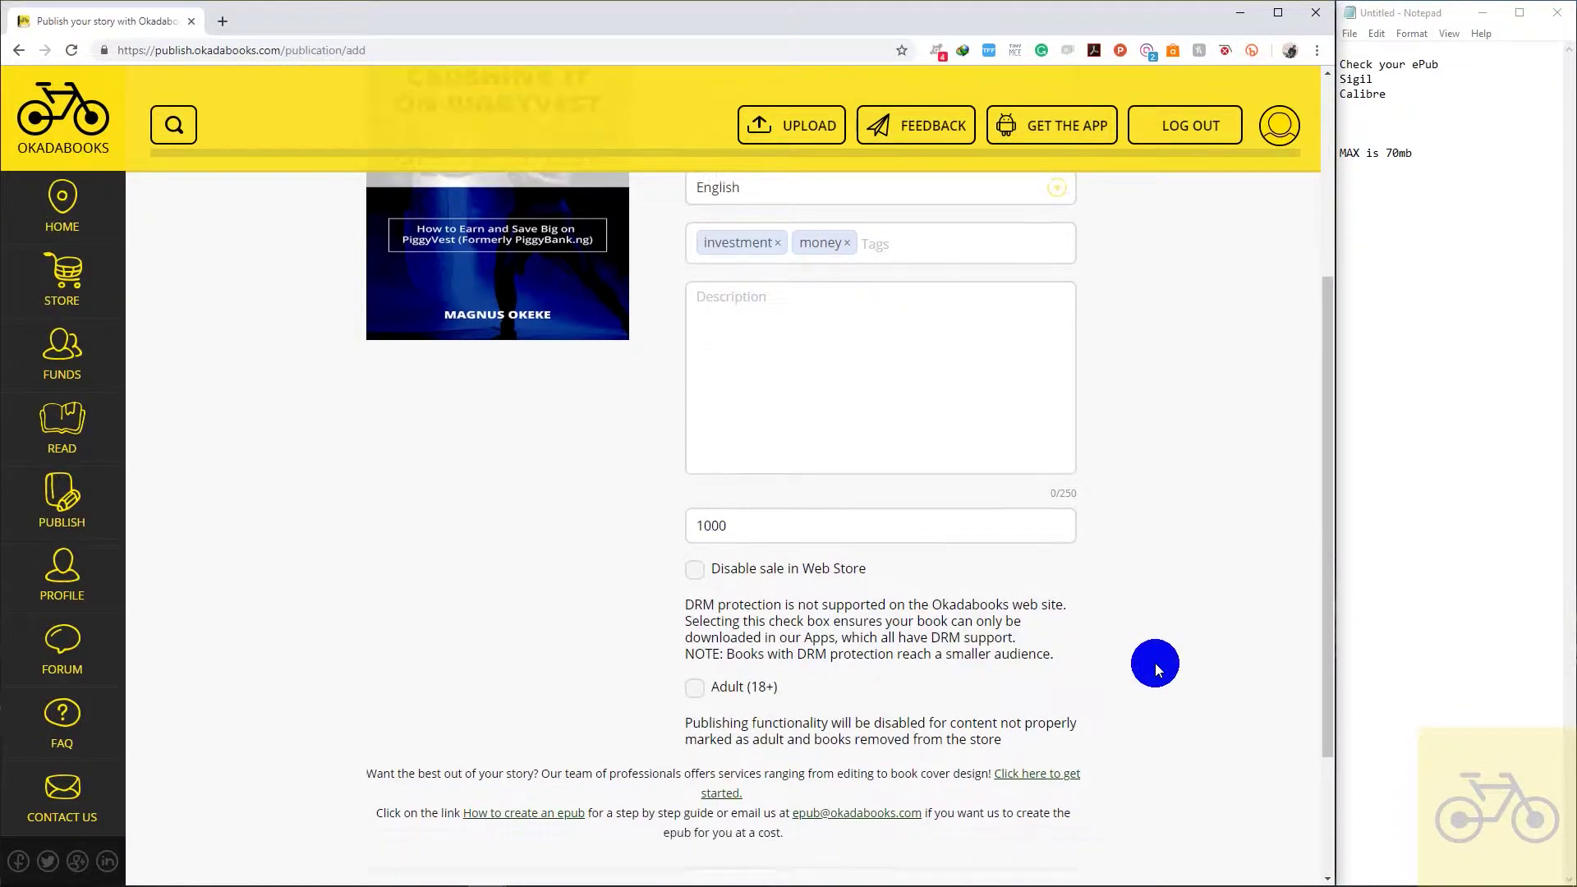
pyautogui.scroll(-2, 1156, 670)
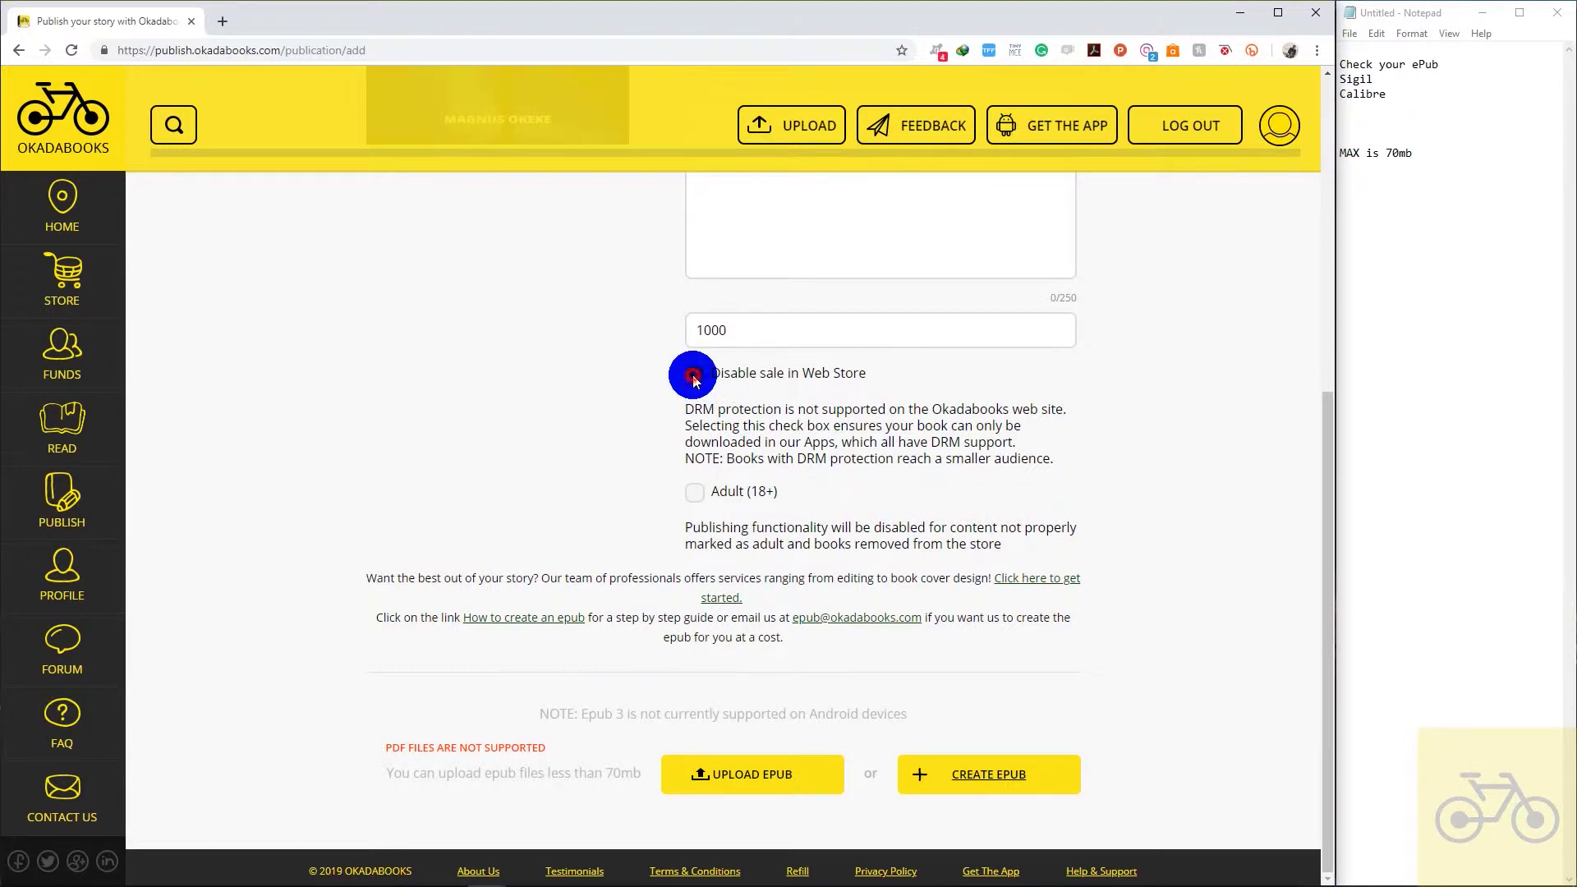
# - Upload the 'Crushing it on PiggyVest' EPUB file from the Desktop
pyautogui.click(692, 495)
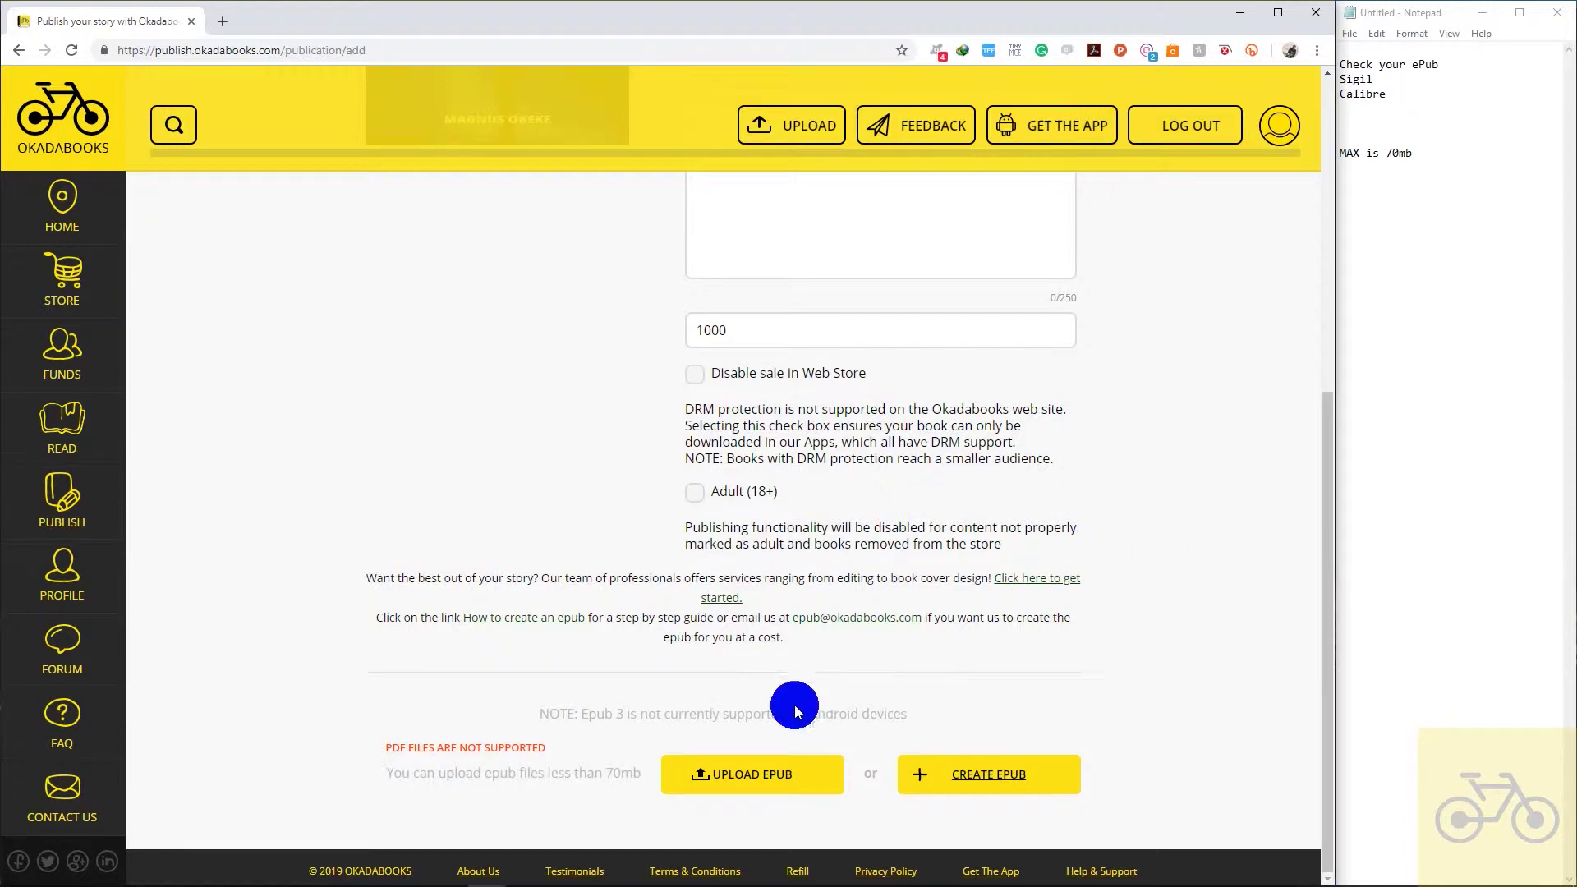
pyautogui.click(762, 772)
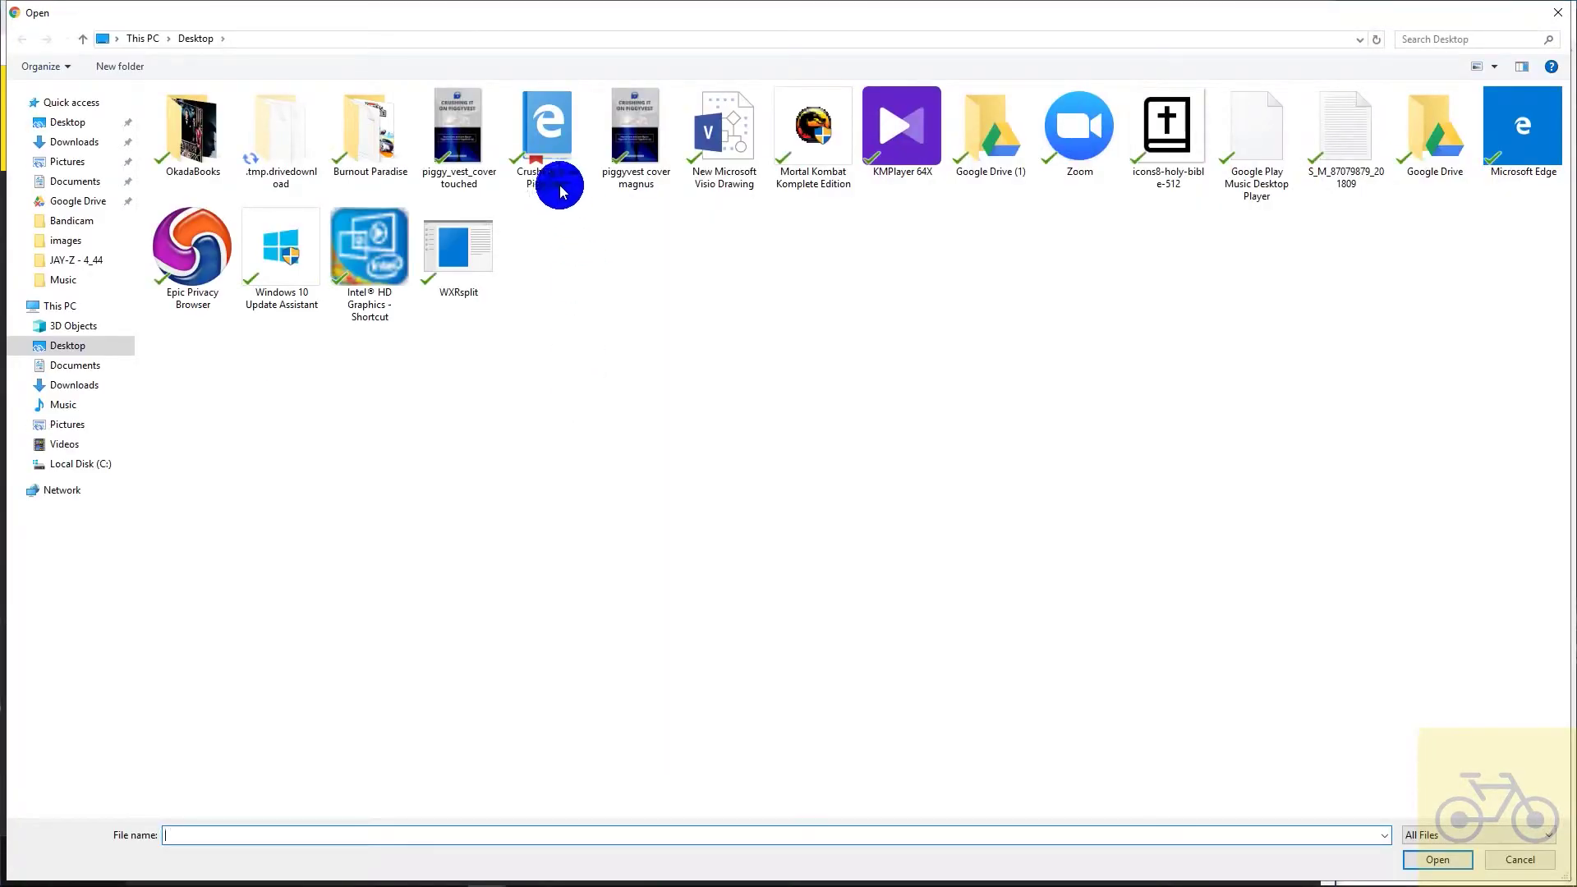
pyautogui.click(560, 192)
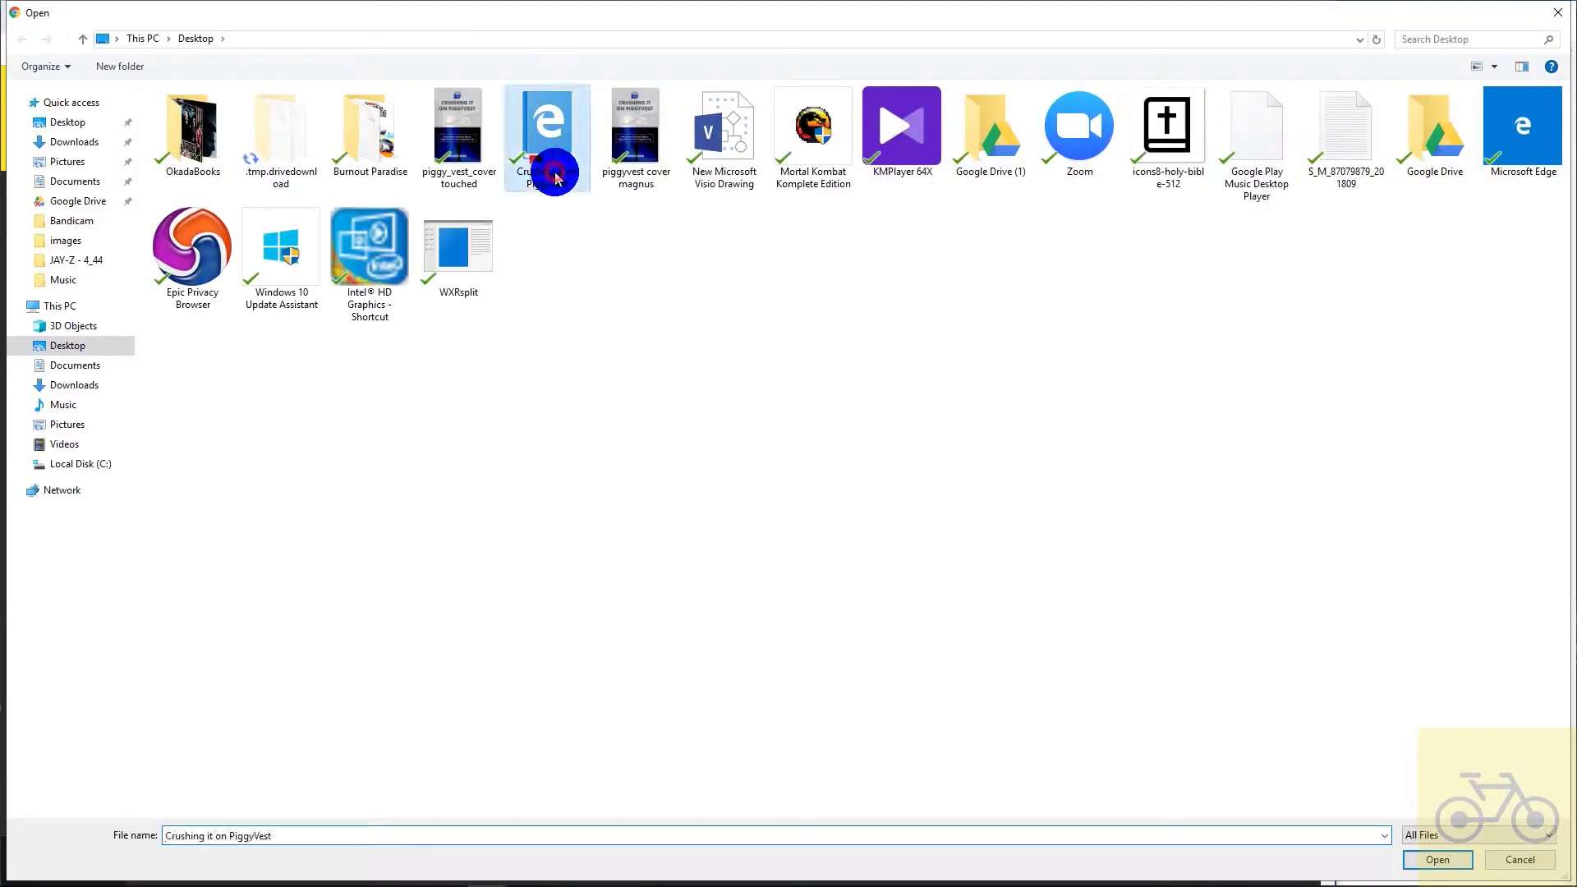
pyautogui.click(1429, 861)
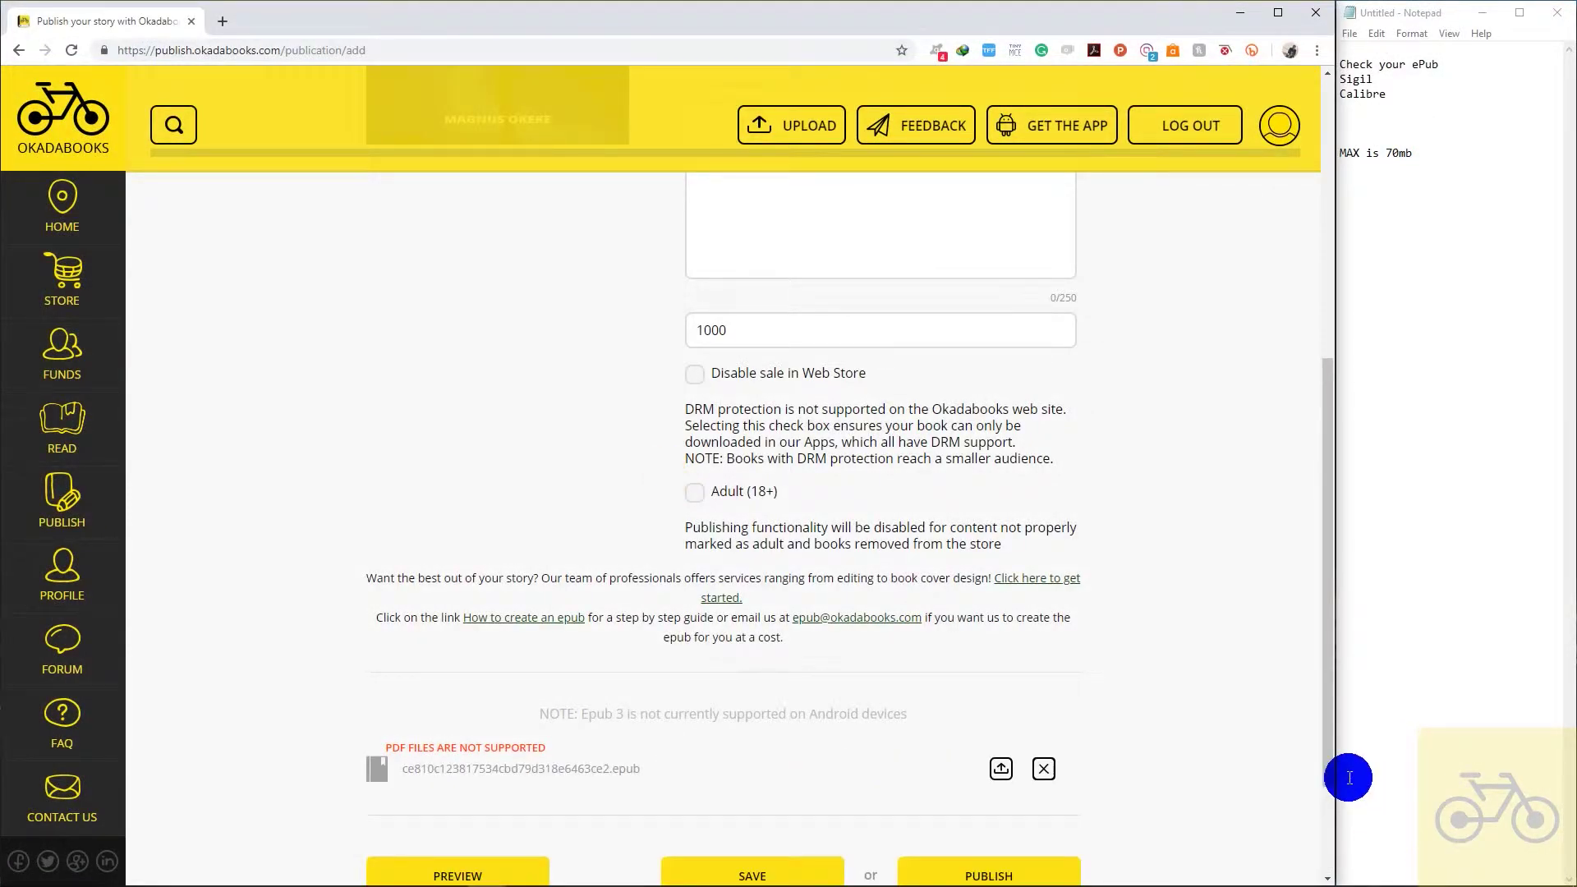
pyautogui.scroll(-2, 1242, 713)
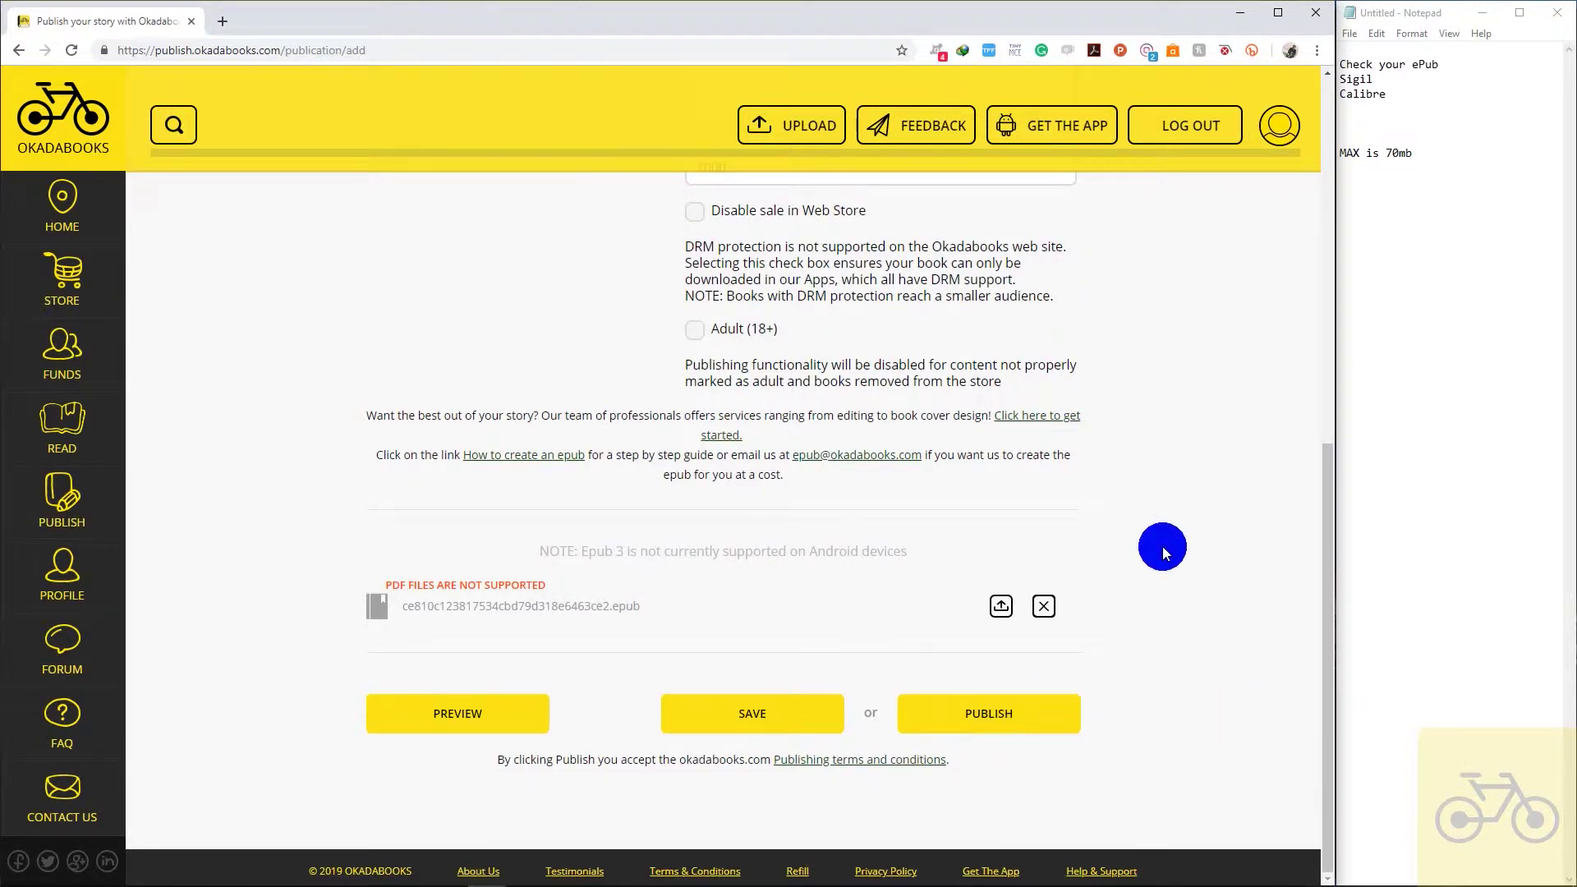
pyautogui.scroll(5, 1163, 552)
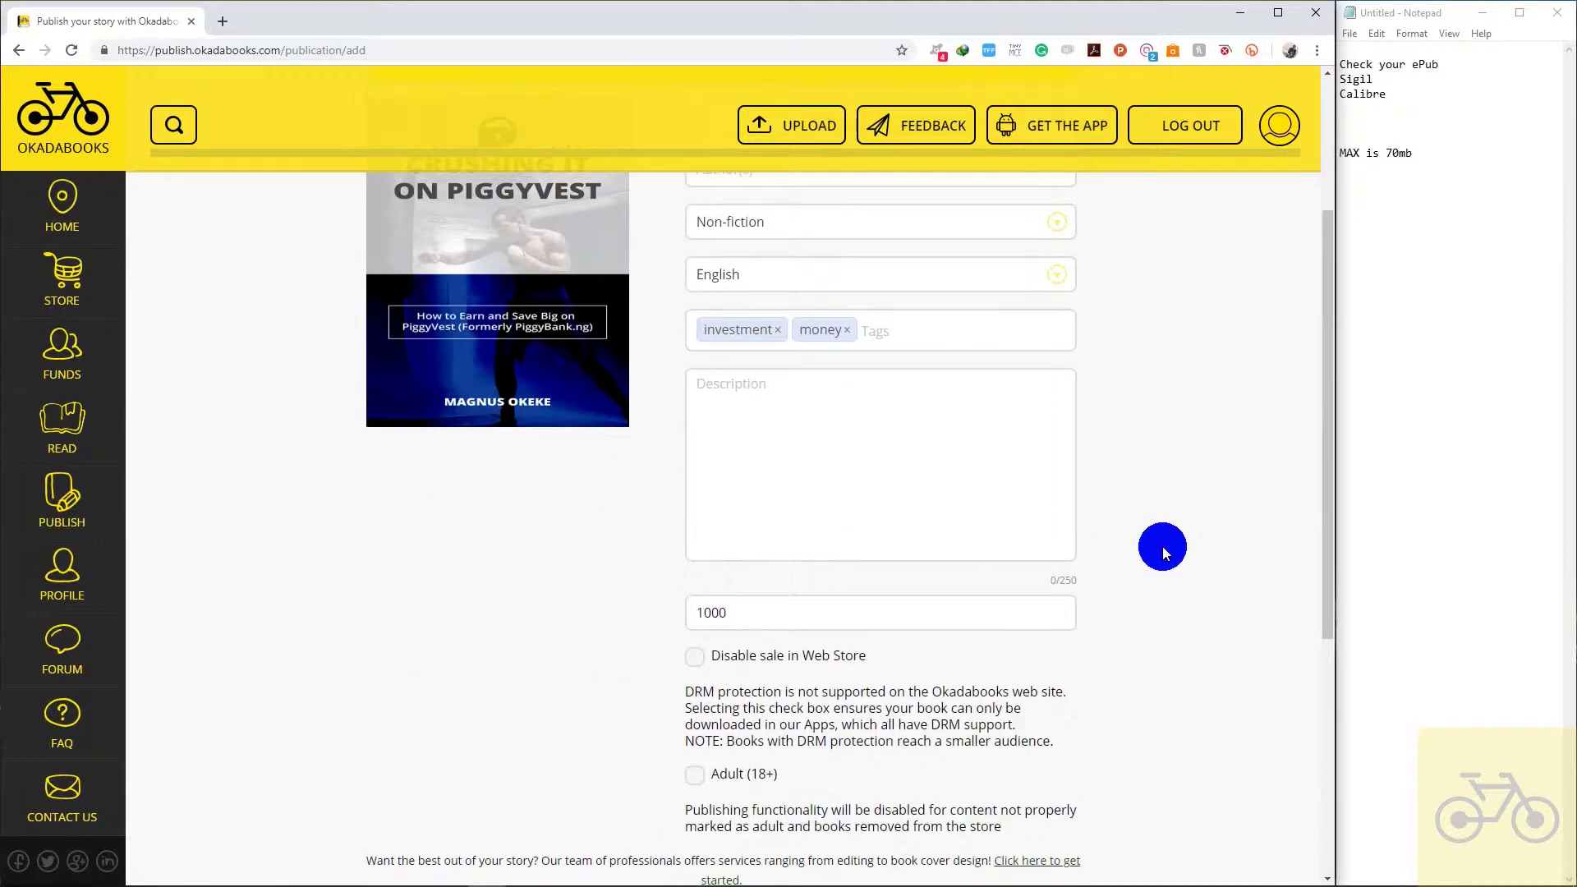
pyautogui.scroll(2, 1150, 546)
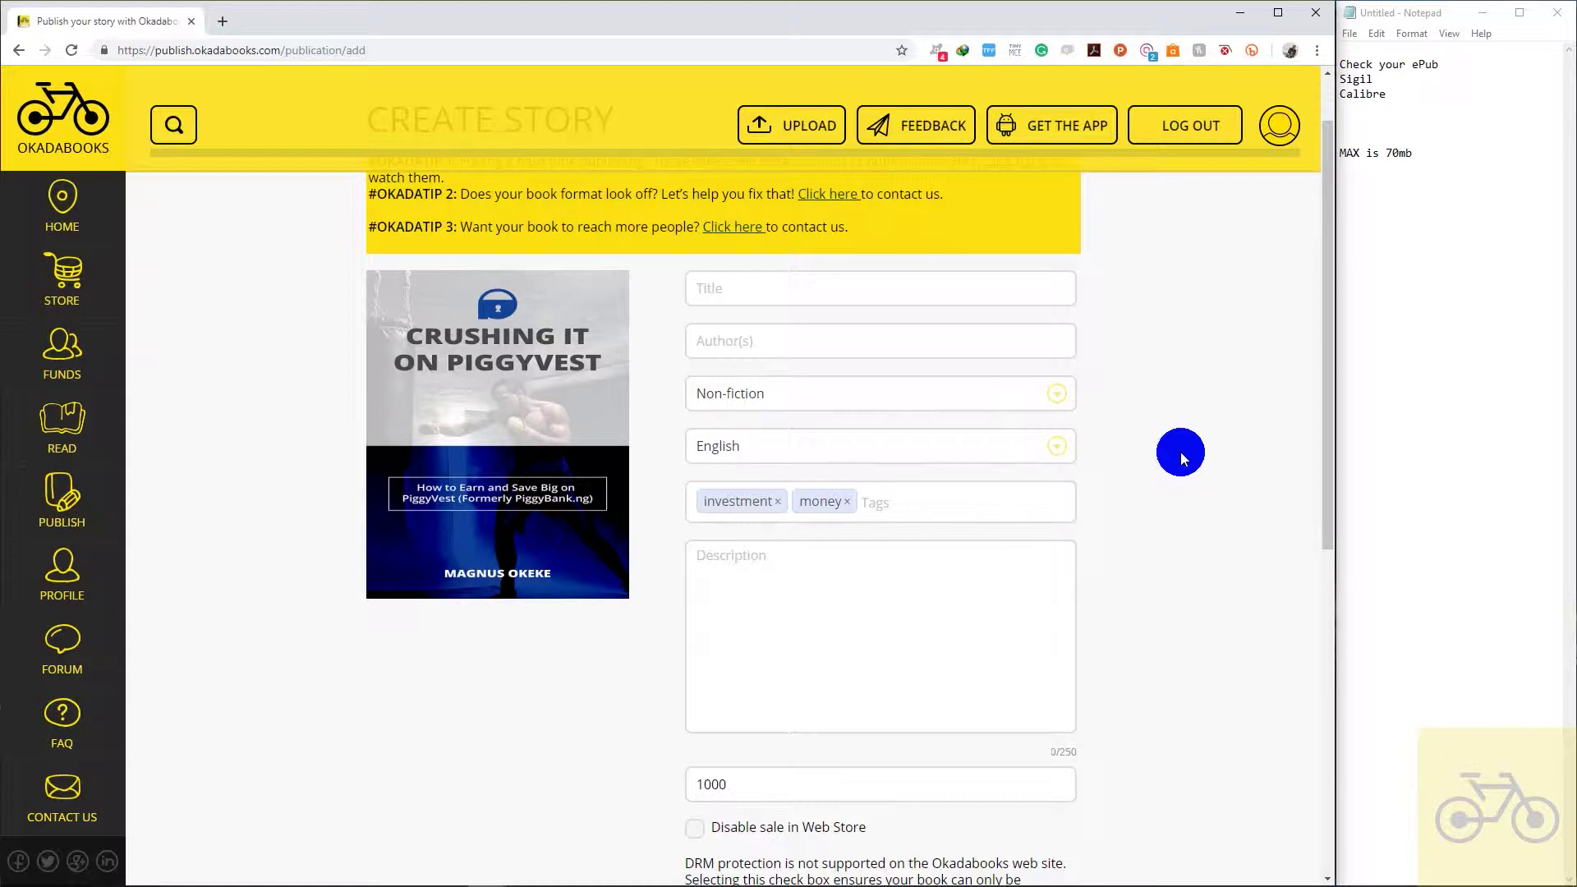
pyautogui.scroll(-7, 1182, 456)
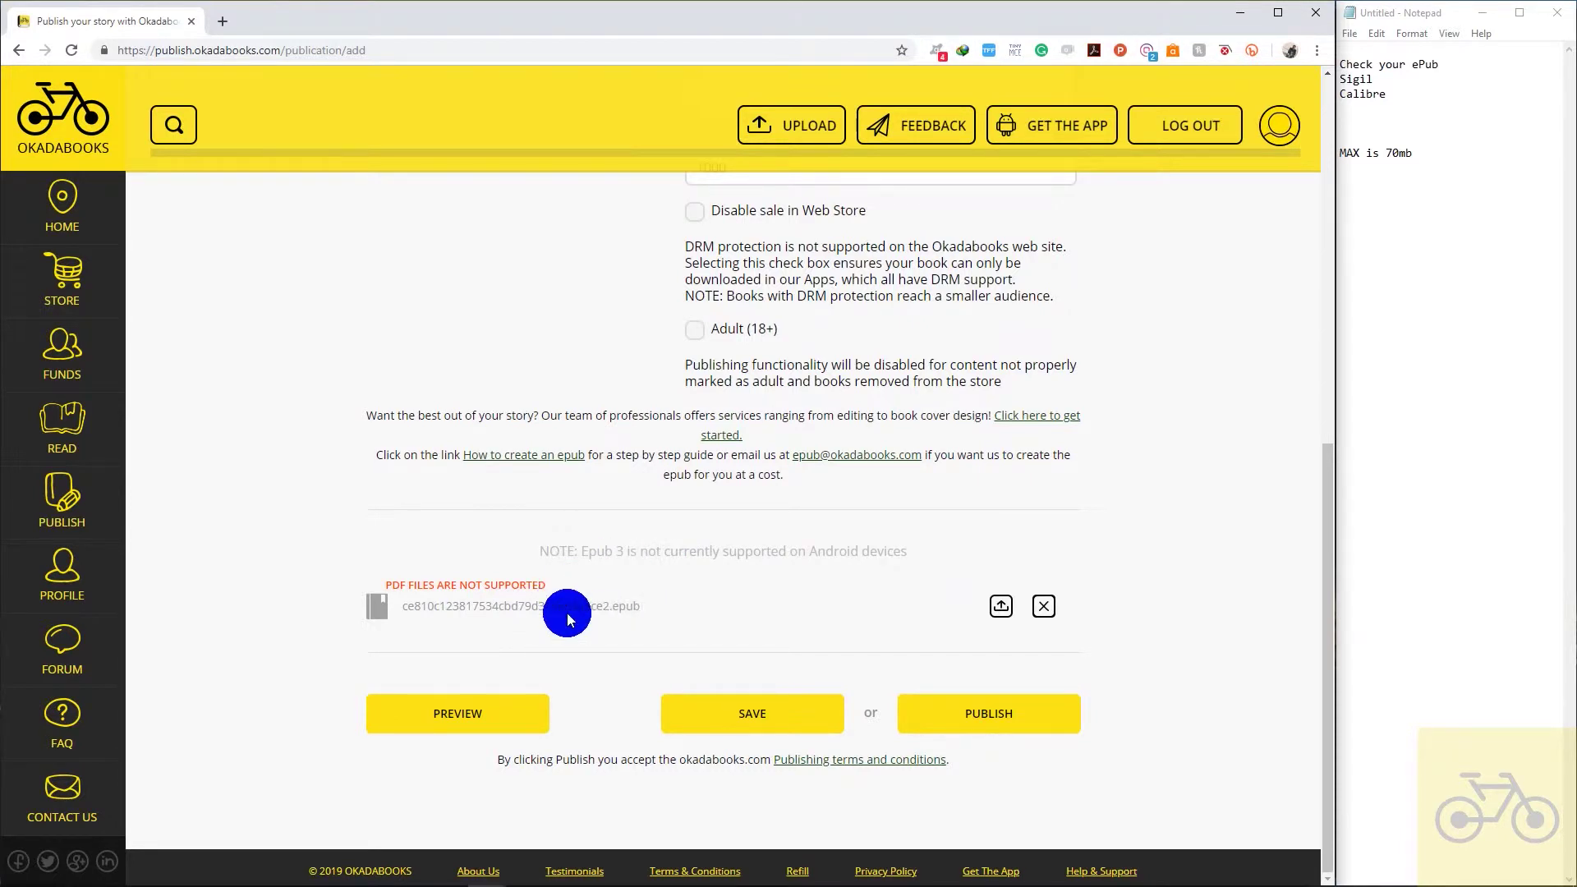
pyautogui.click(1408, 157)
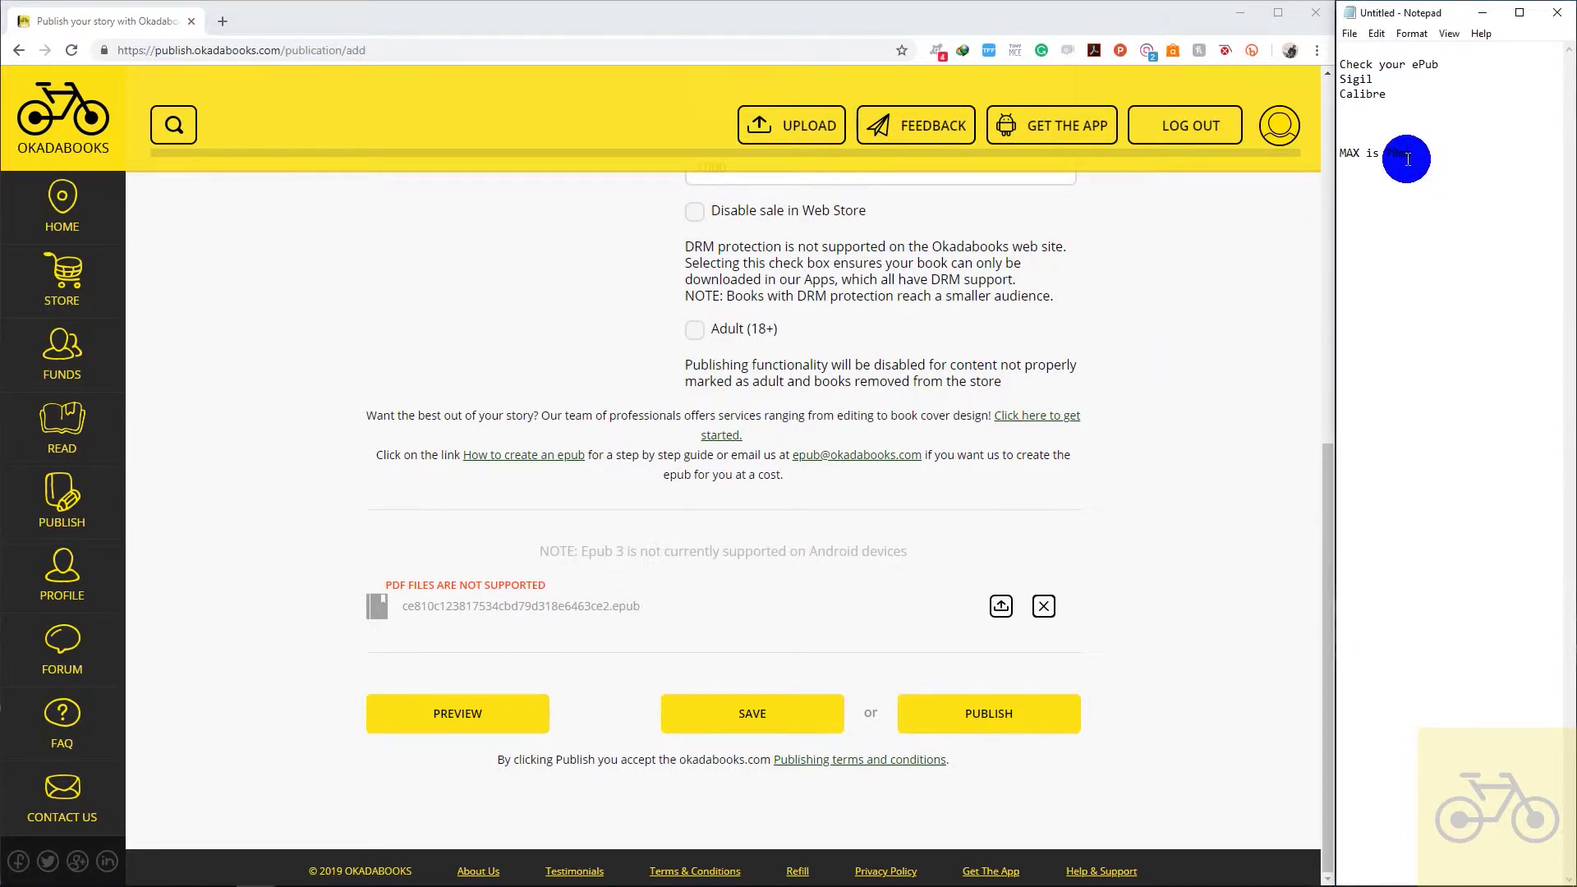
pyautogui.doubleClick(1395, 155)
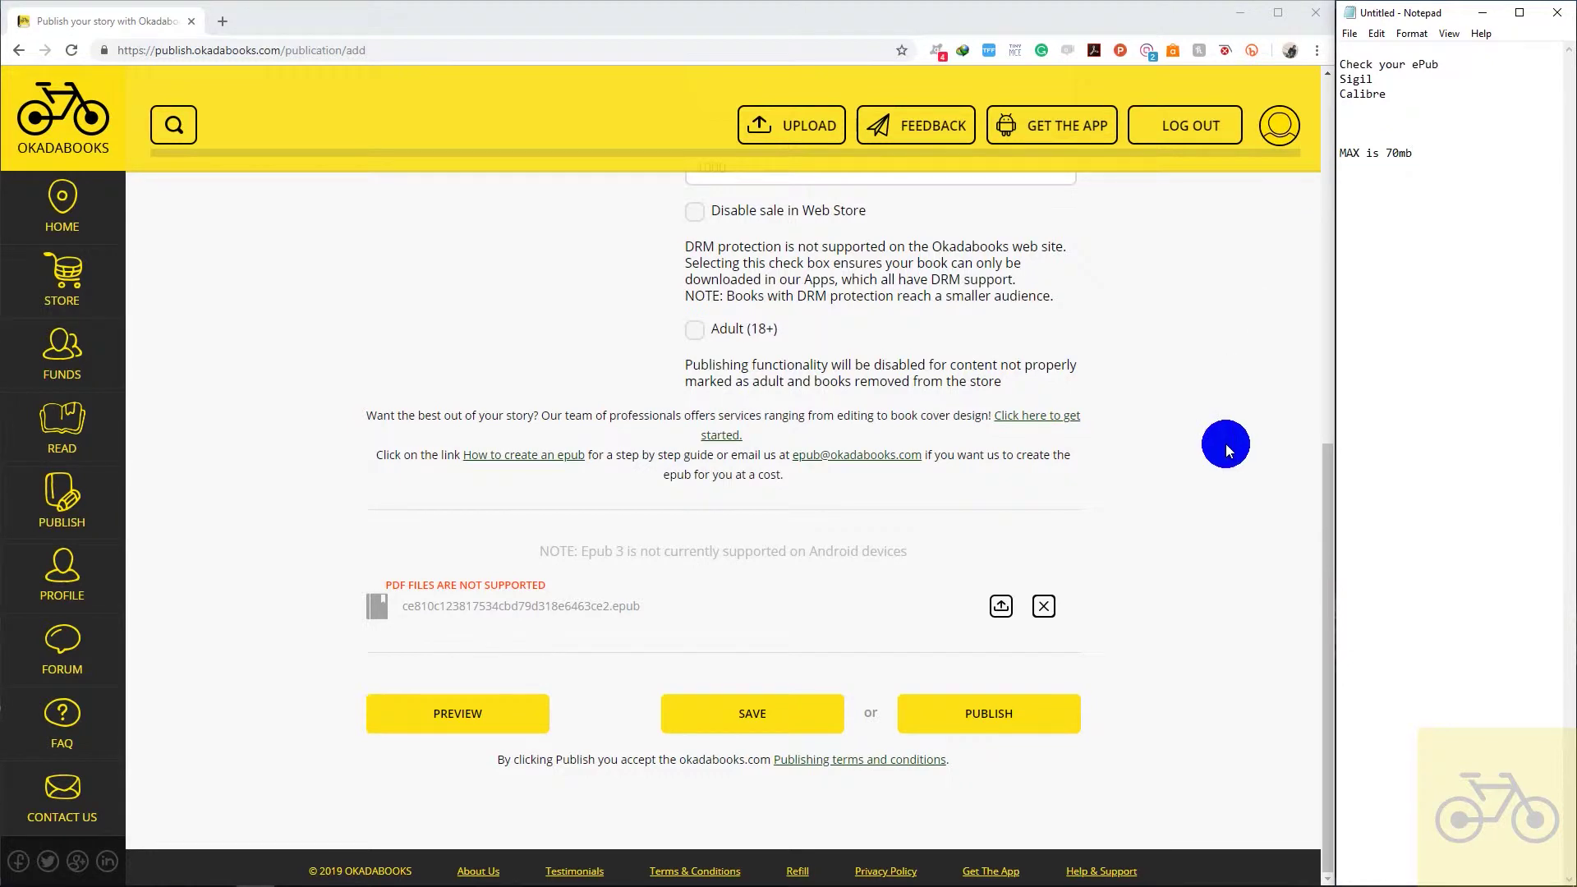
pyautogui.click(1225, 448)
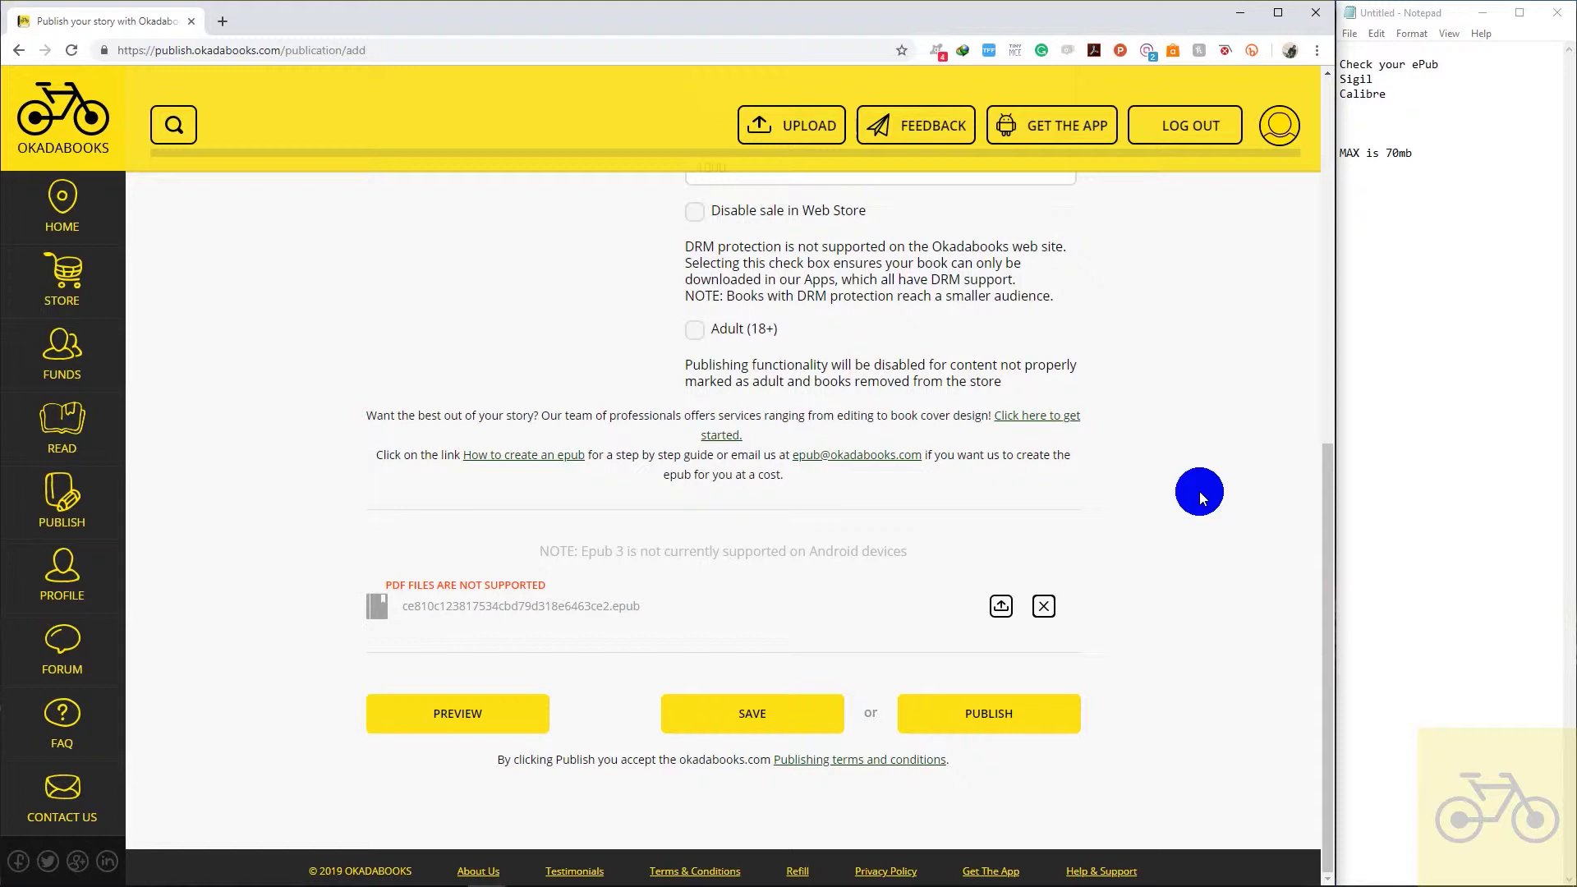
pyautogui.moveTo(1412, 154)
pyautogui.mouseDown()
pyautogui.moveTo(1377, 155)
pyautogui.moveTo(1412, 154)
pyautogui.mouseUp()
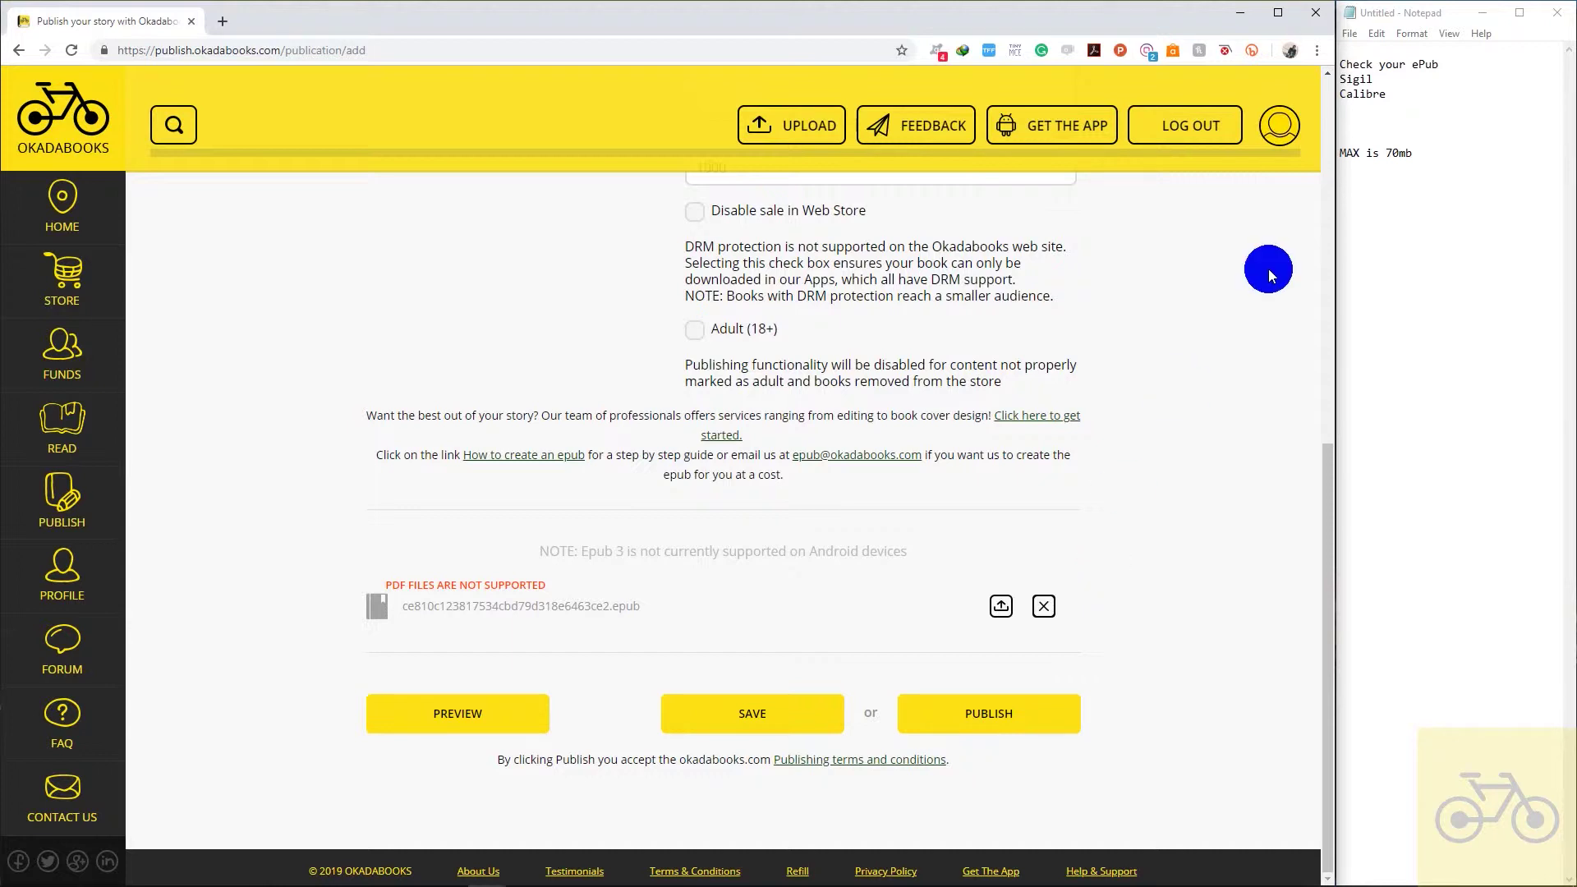
pyautogui.click(1396, 93)
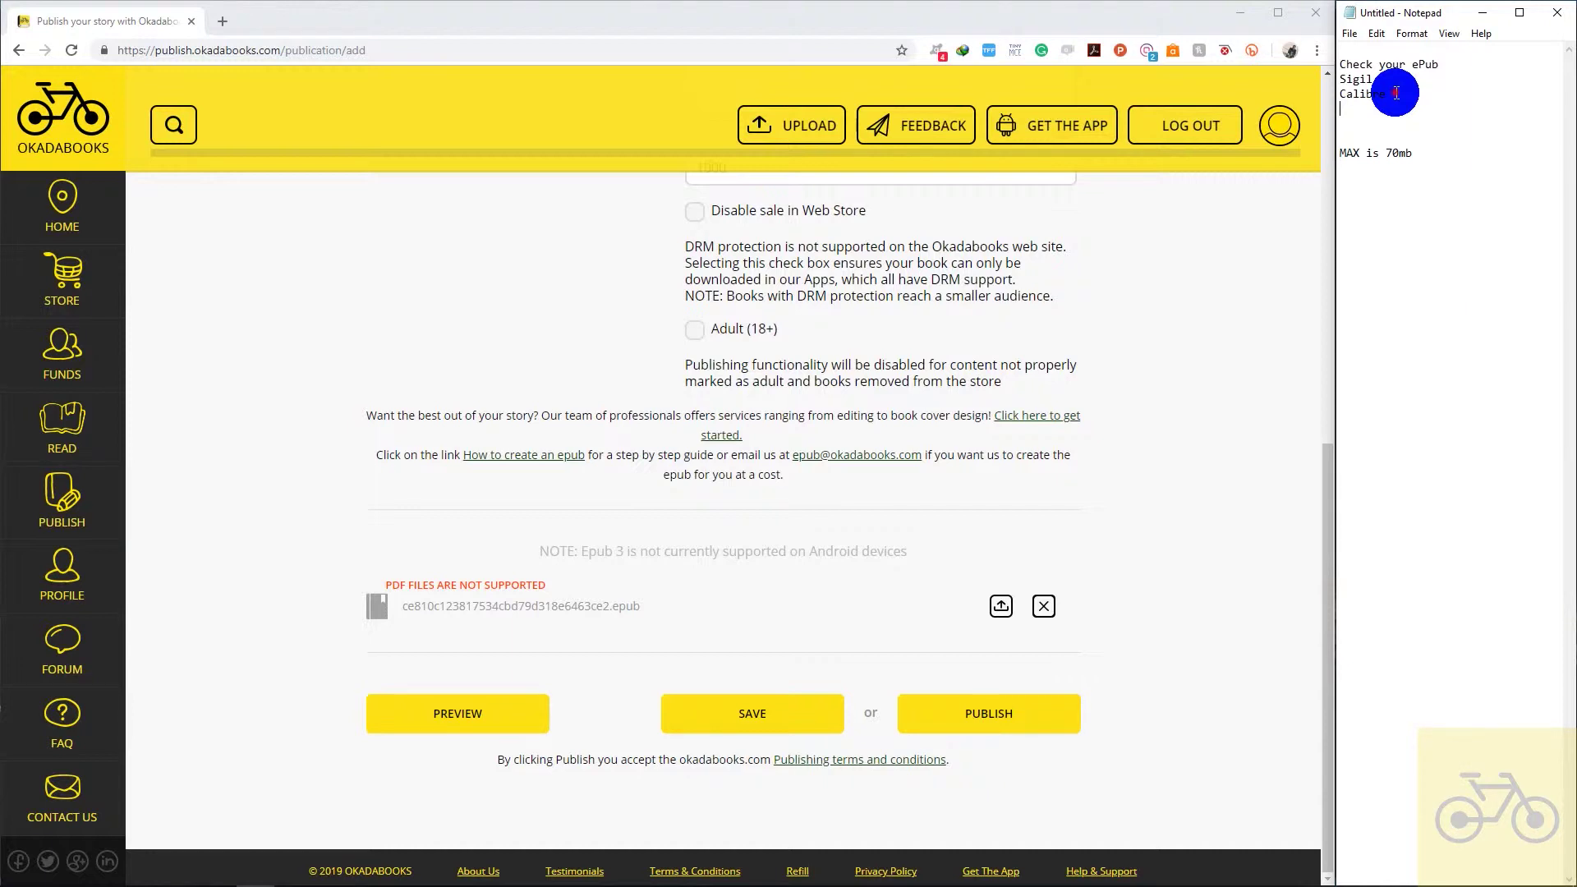
pyautogui.moveTo(1397, 93); pyautogui.dragTo(1363, 79)
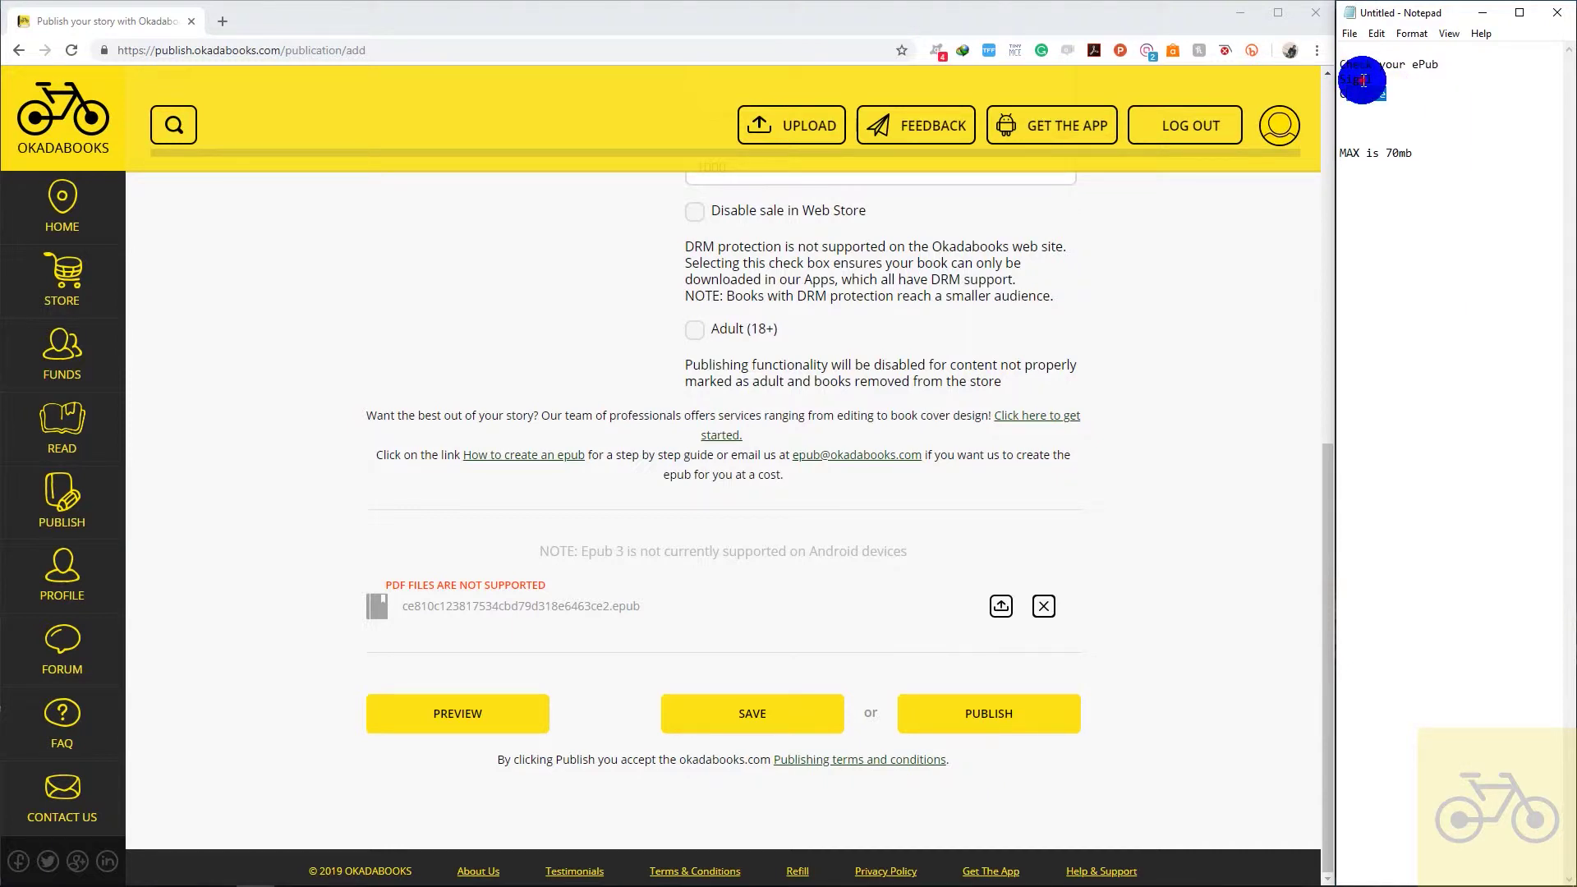
pyautogui.click(1363, 80)
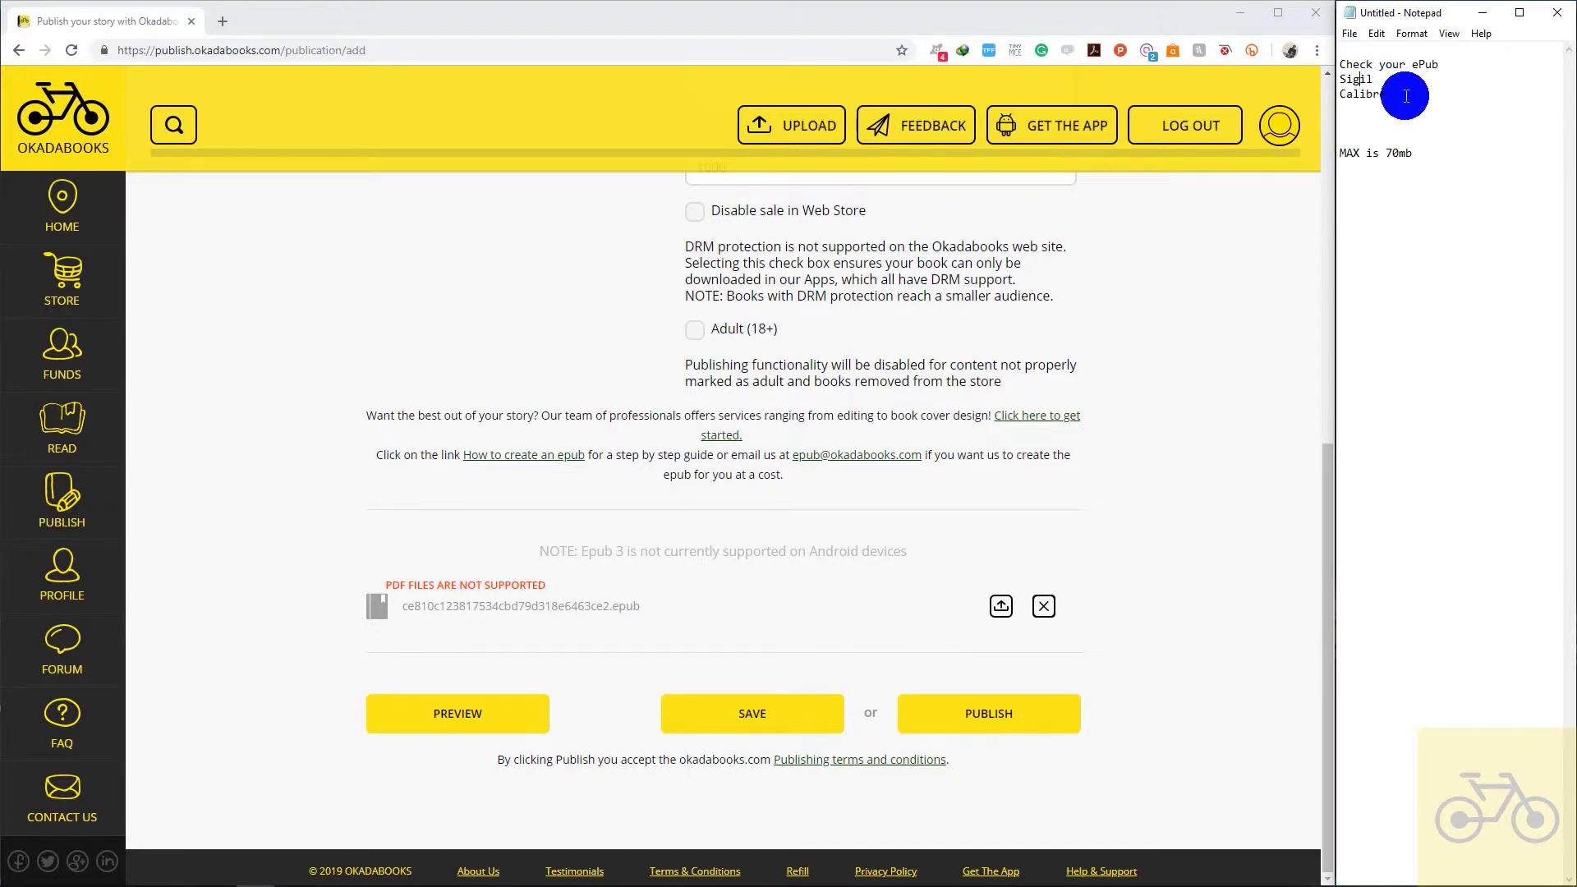
pyautogui.moveTo(1373, 80); pyautogui.dragTo(1345, 82)
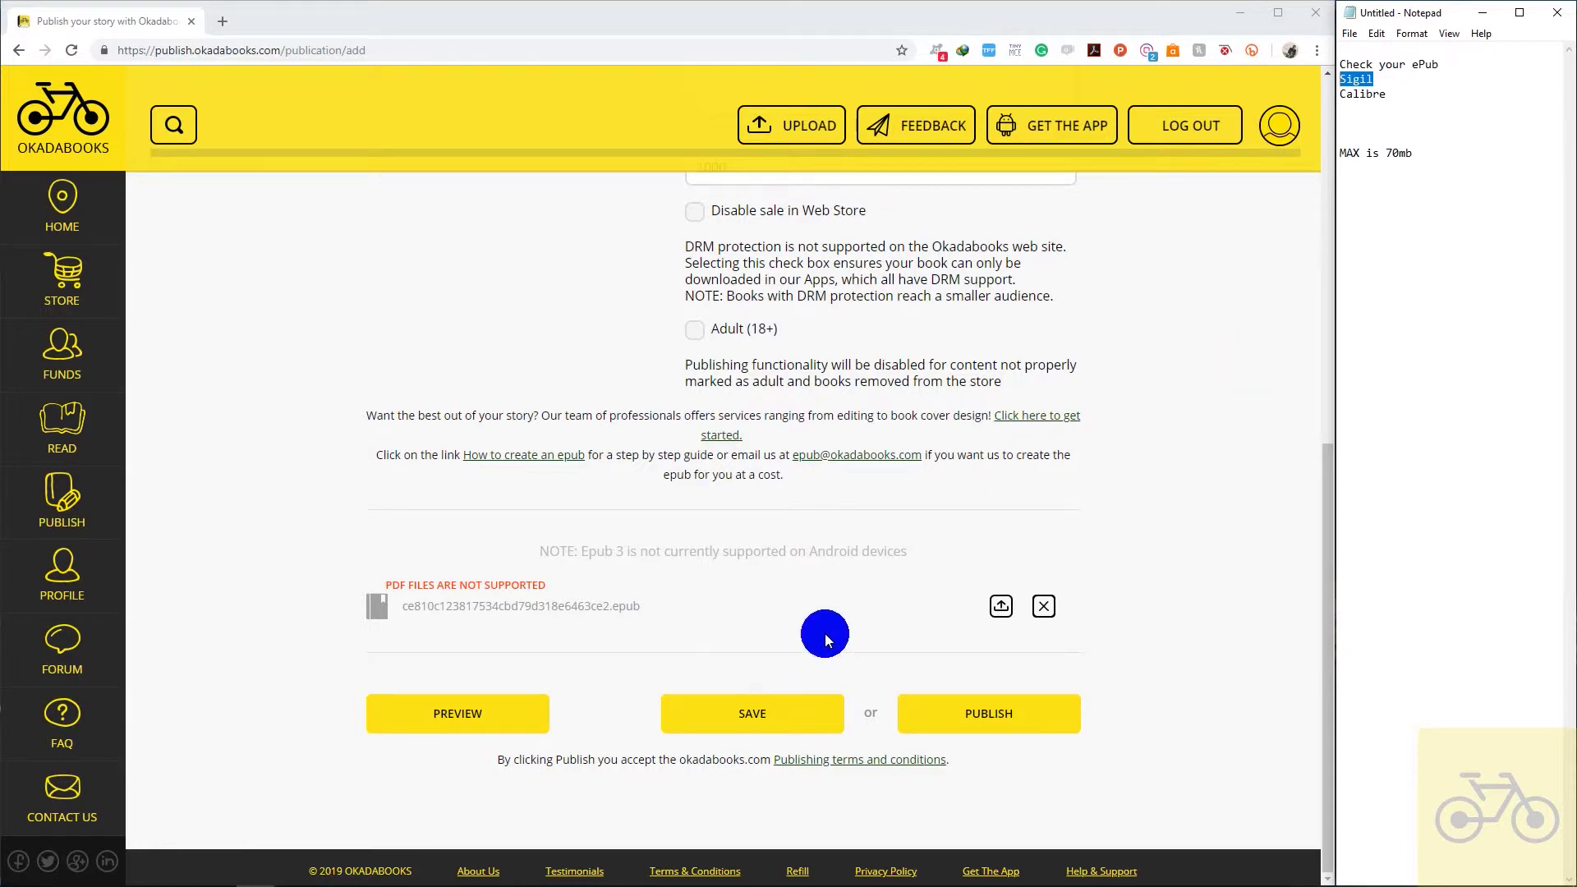
pyautogui.click(1383, 88)
pyautogui.doubleClick(1384, 89)
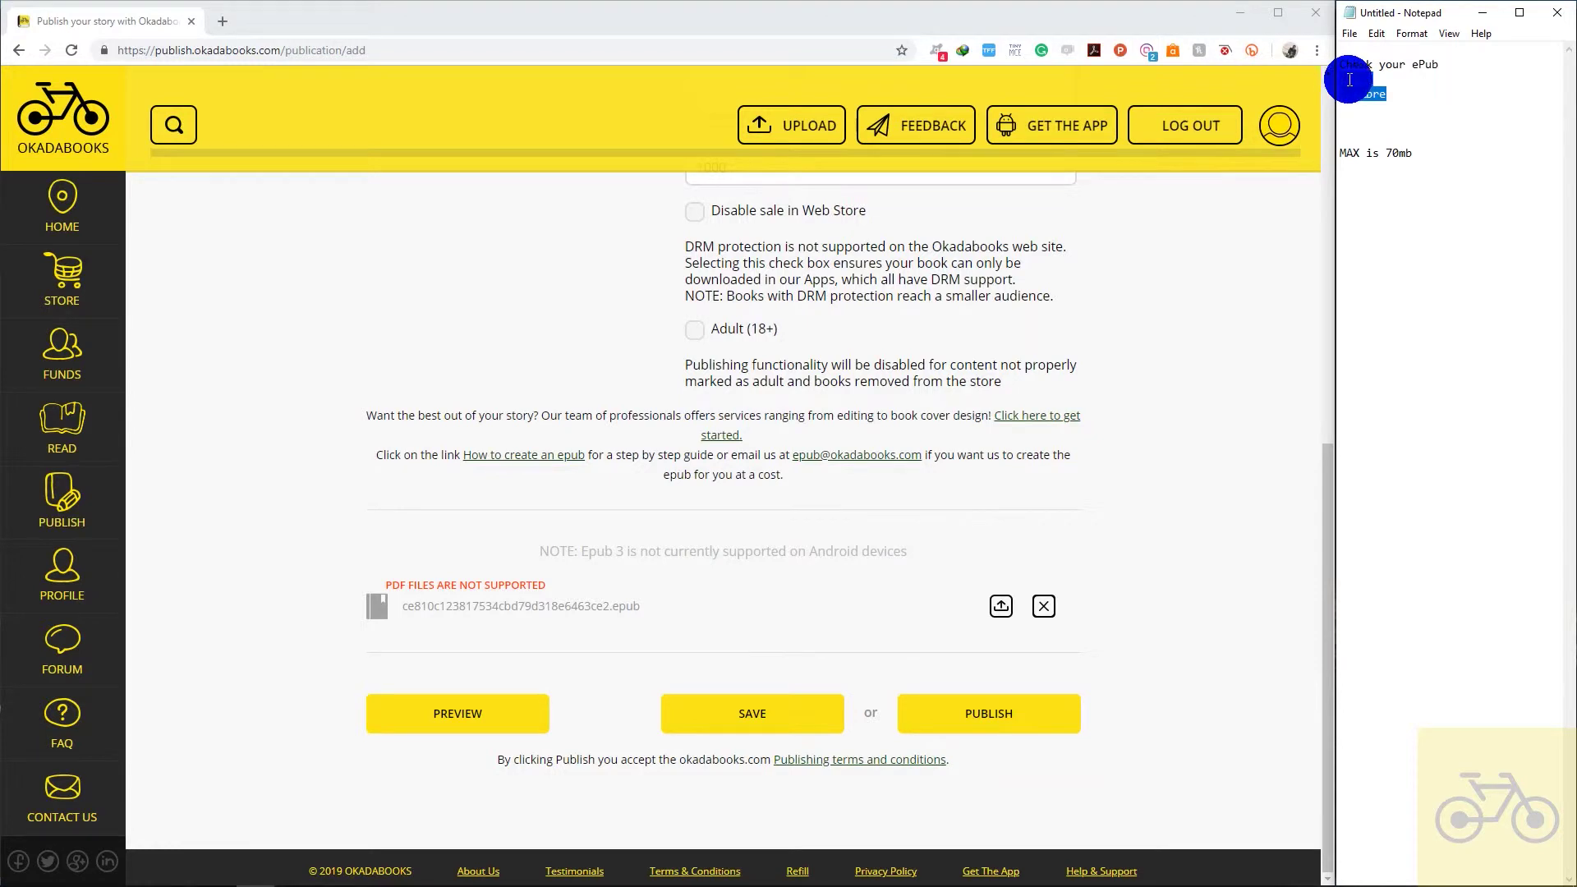
pyautogui.click(1374, 79)
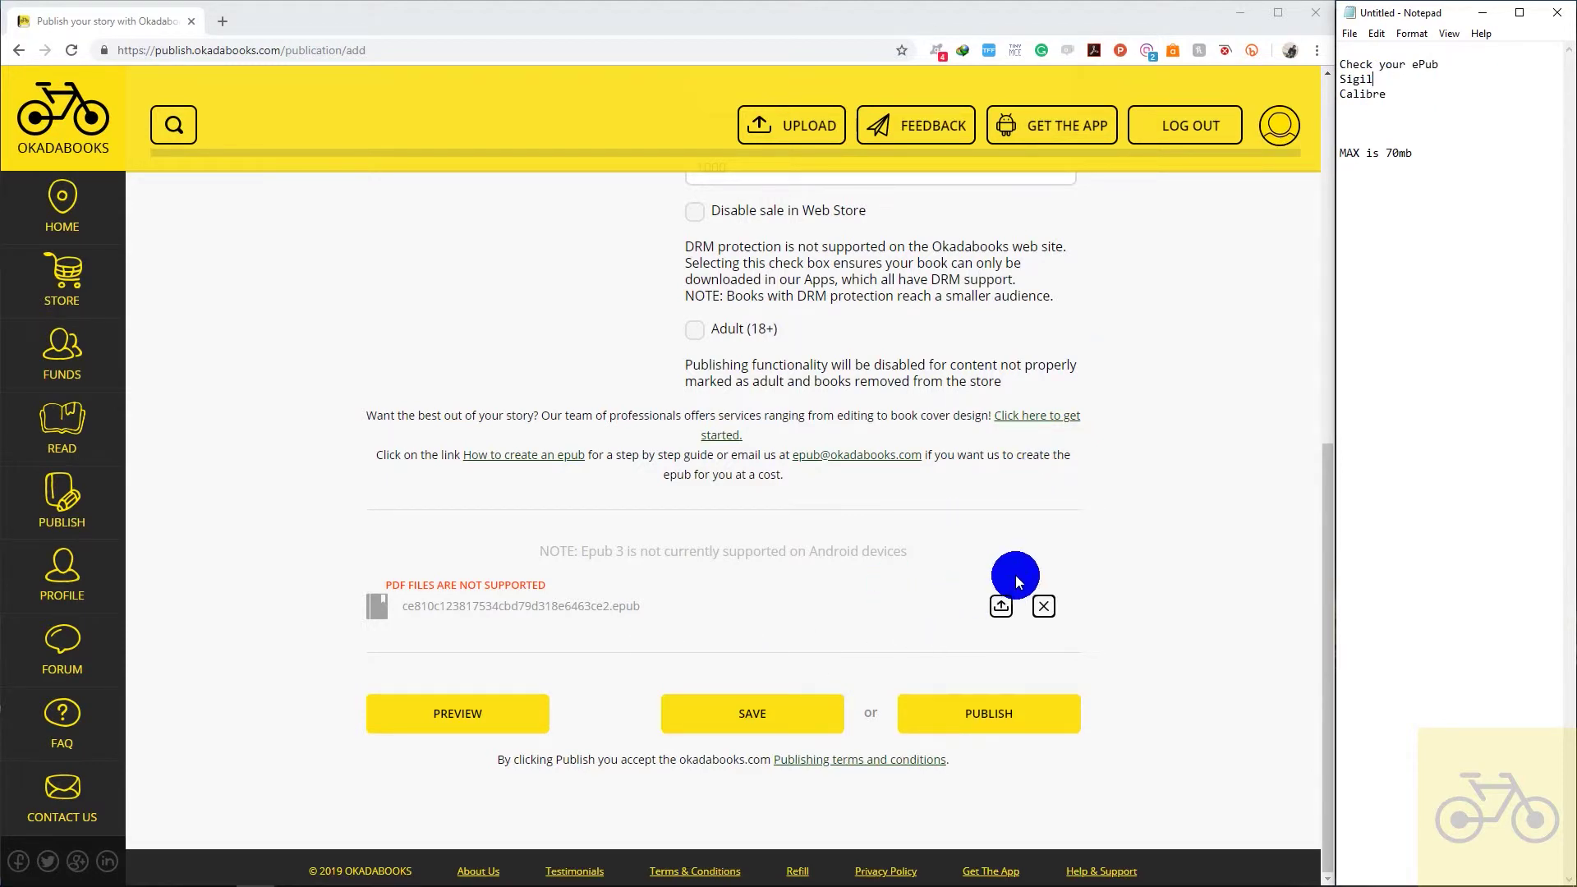
# - Return to the OkadaBooks store home page
pyautogui.click(1380, 83)
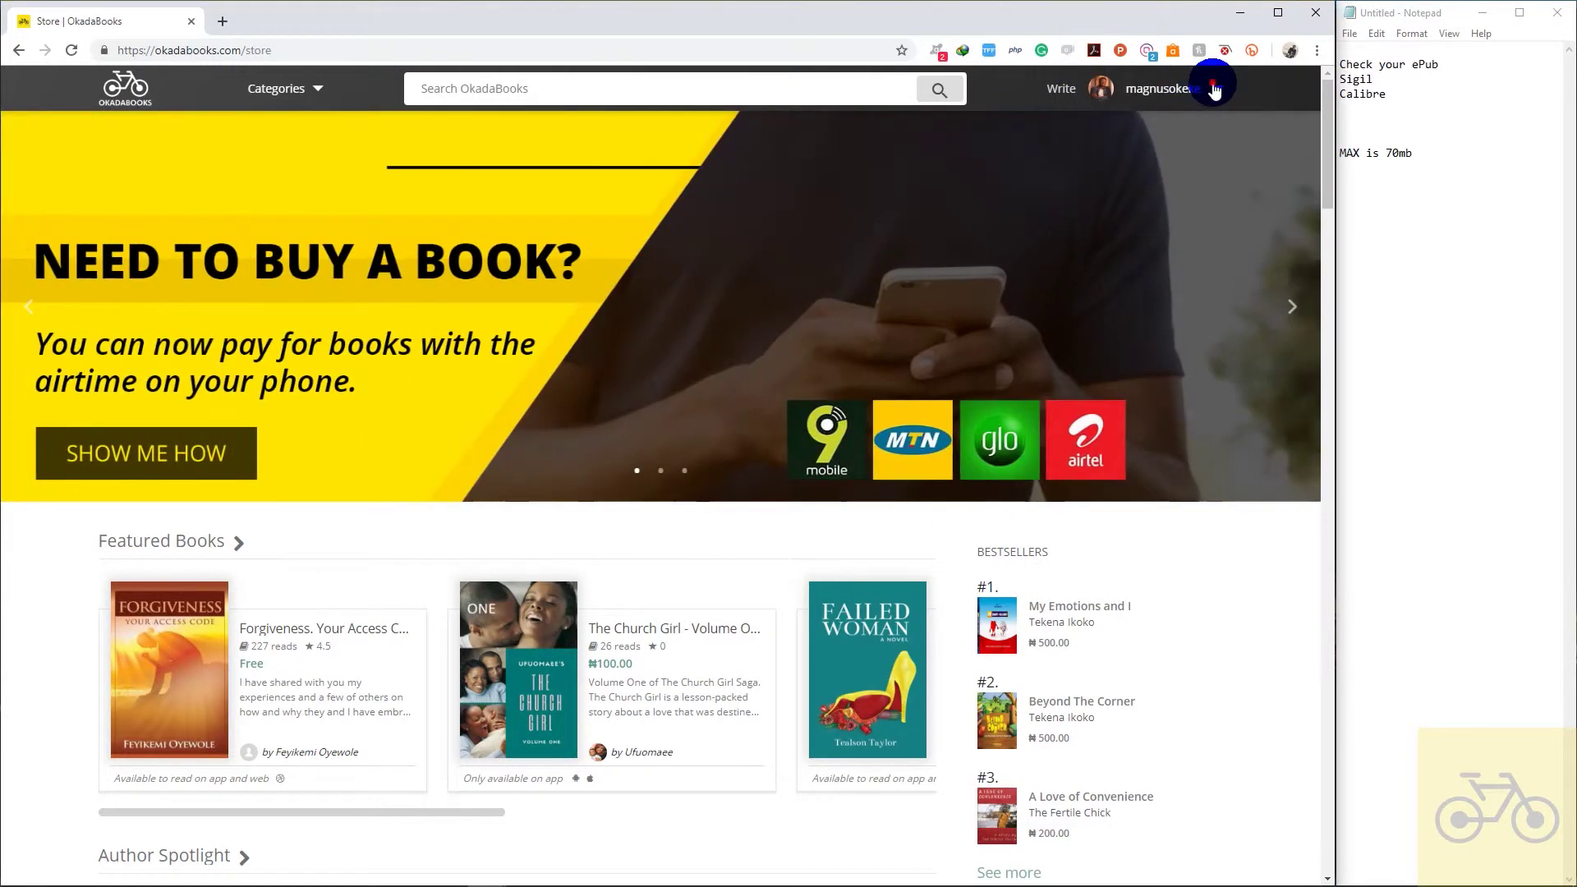
# - Choose My Works from the account menu and continue to My Publications
pyautogui.click(1214, 88)
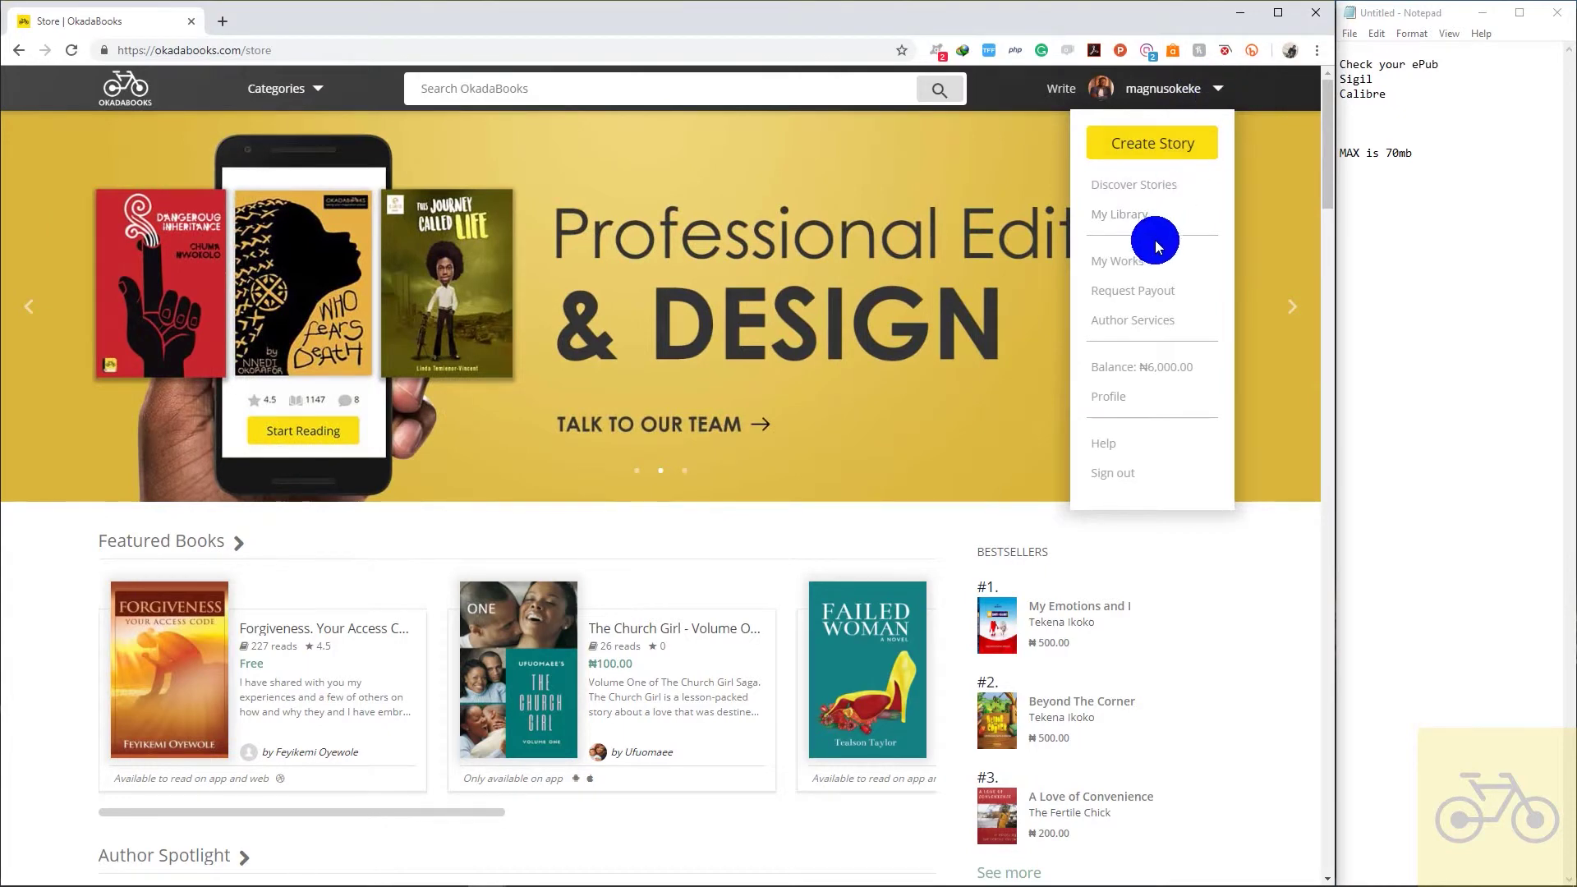
pyautogui.click(1131, 260)
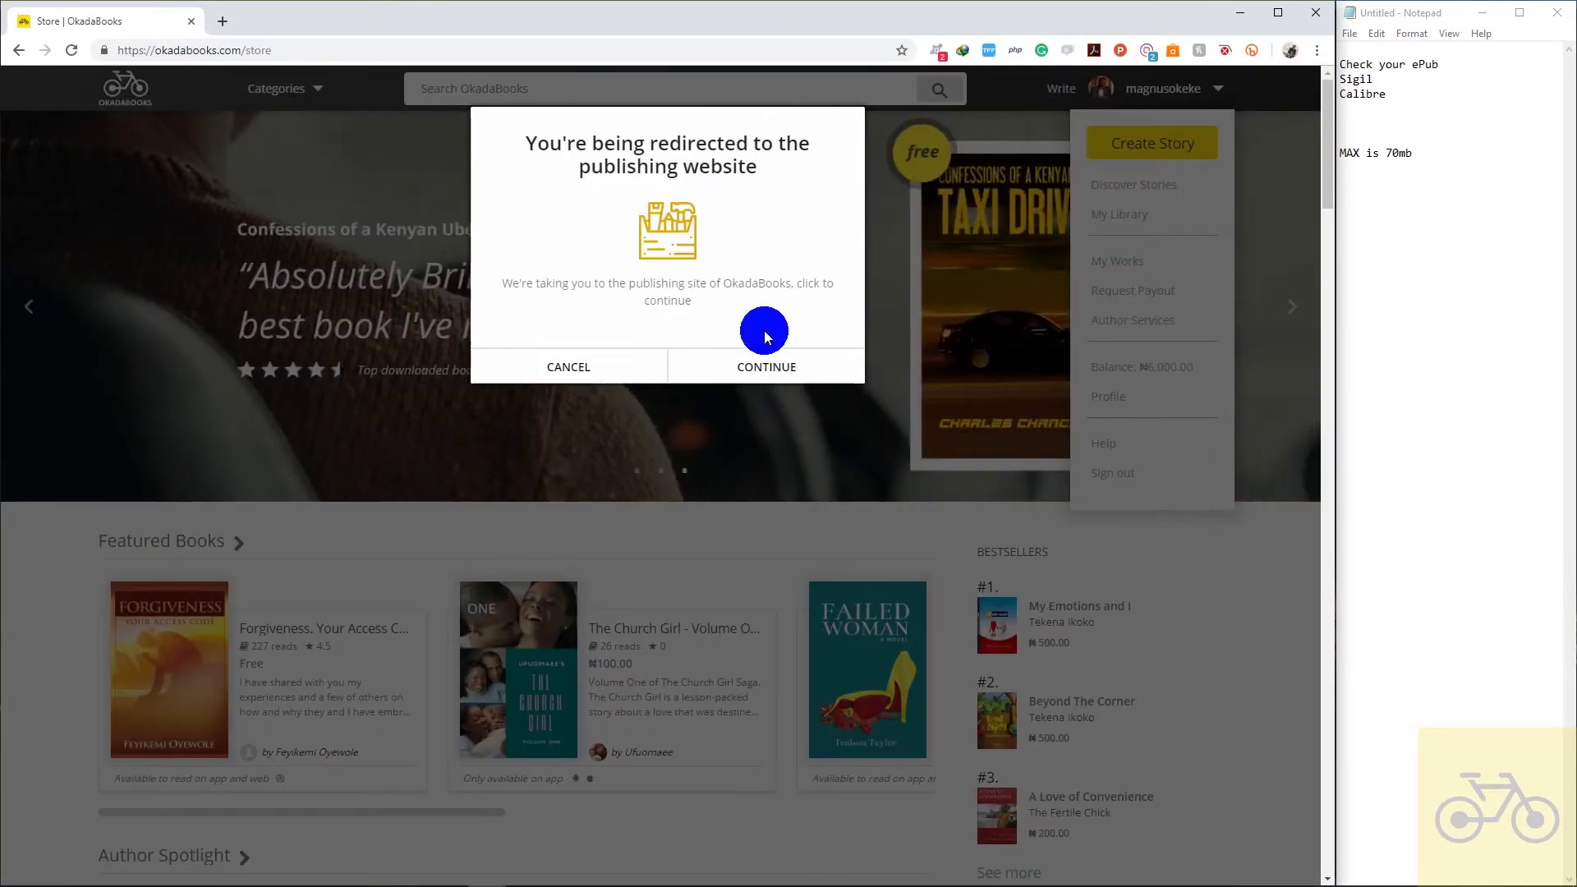
pyautogui.click(765, 359)
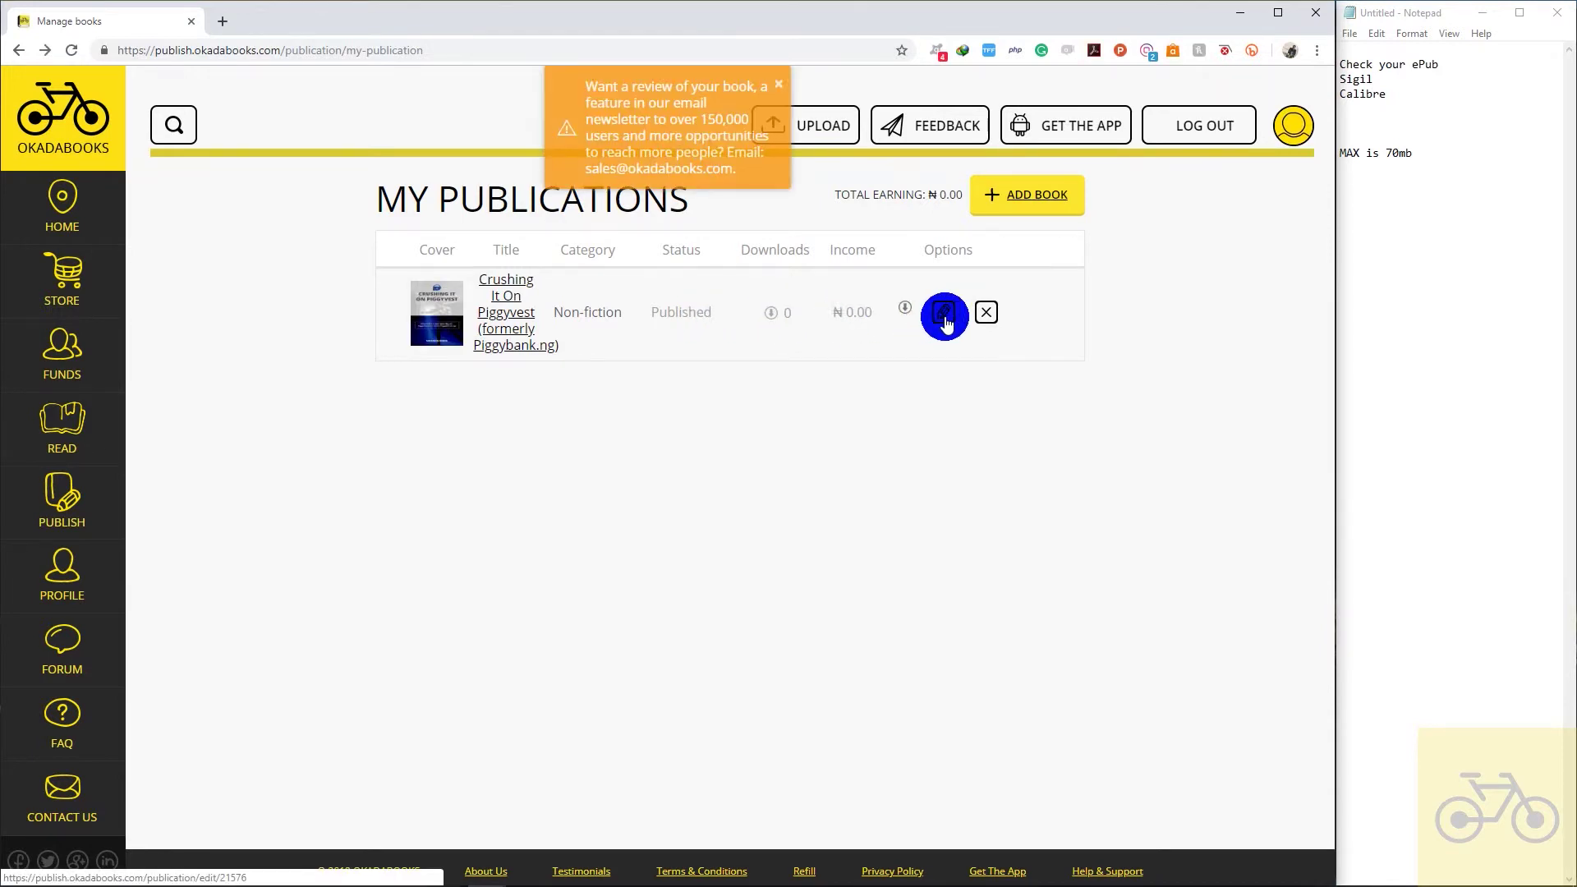
# - Edit the Crushing It On Piggyvest book, delete its old EPUB, and upload 'Crushing it on PiggyVest'
pyautogui.click(944, 319)
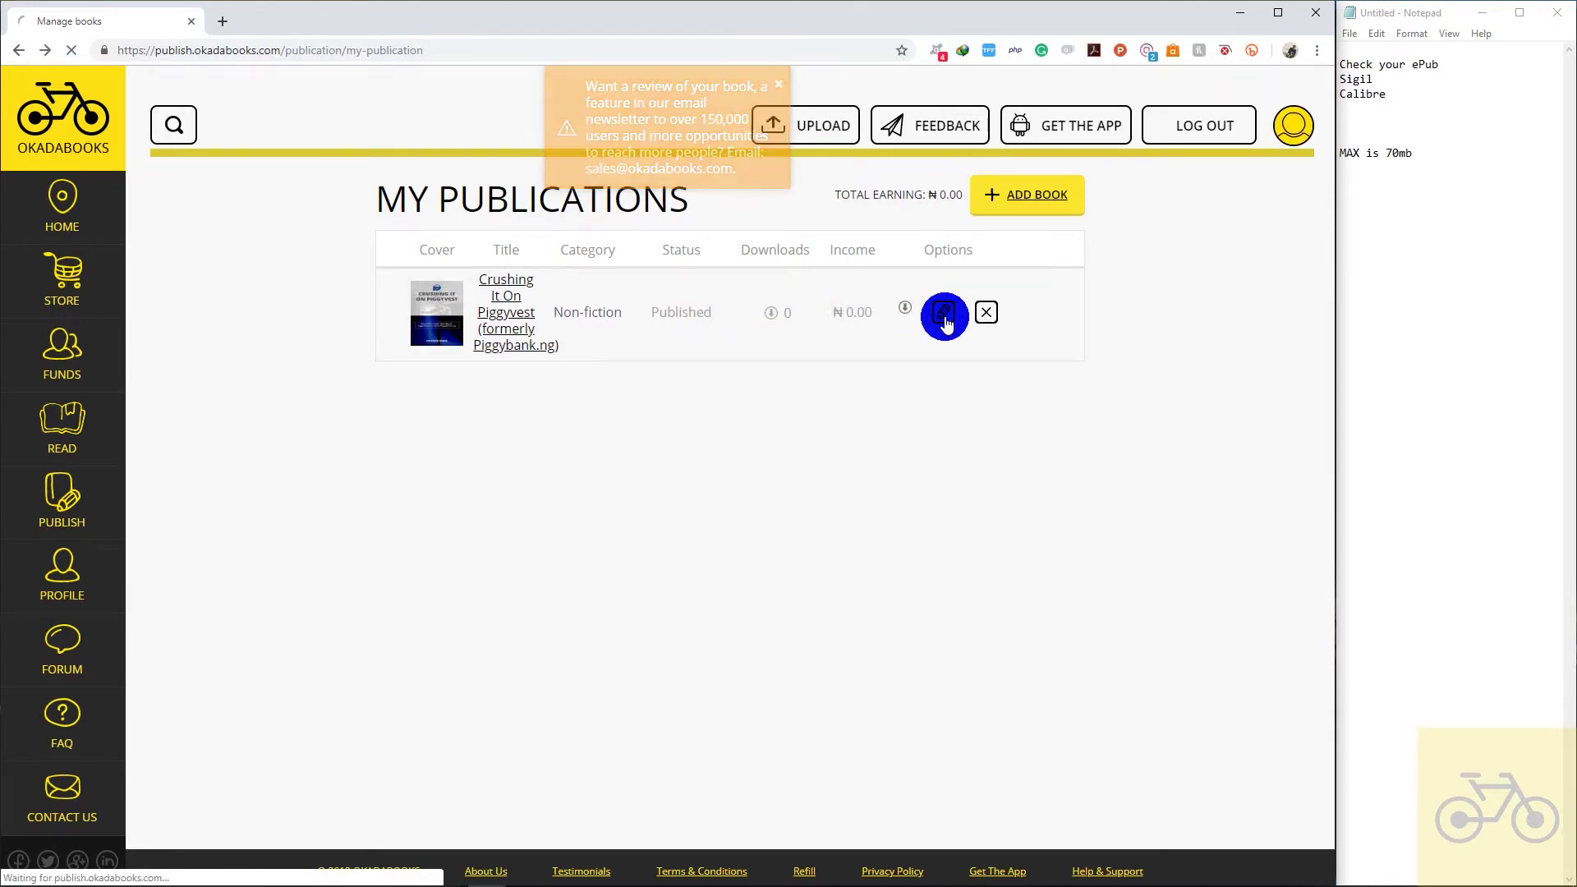
pyautogui.scroll(-8, 1153, 425)
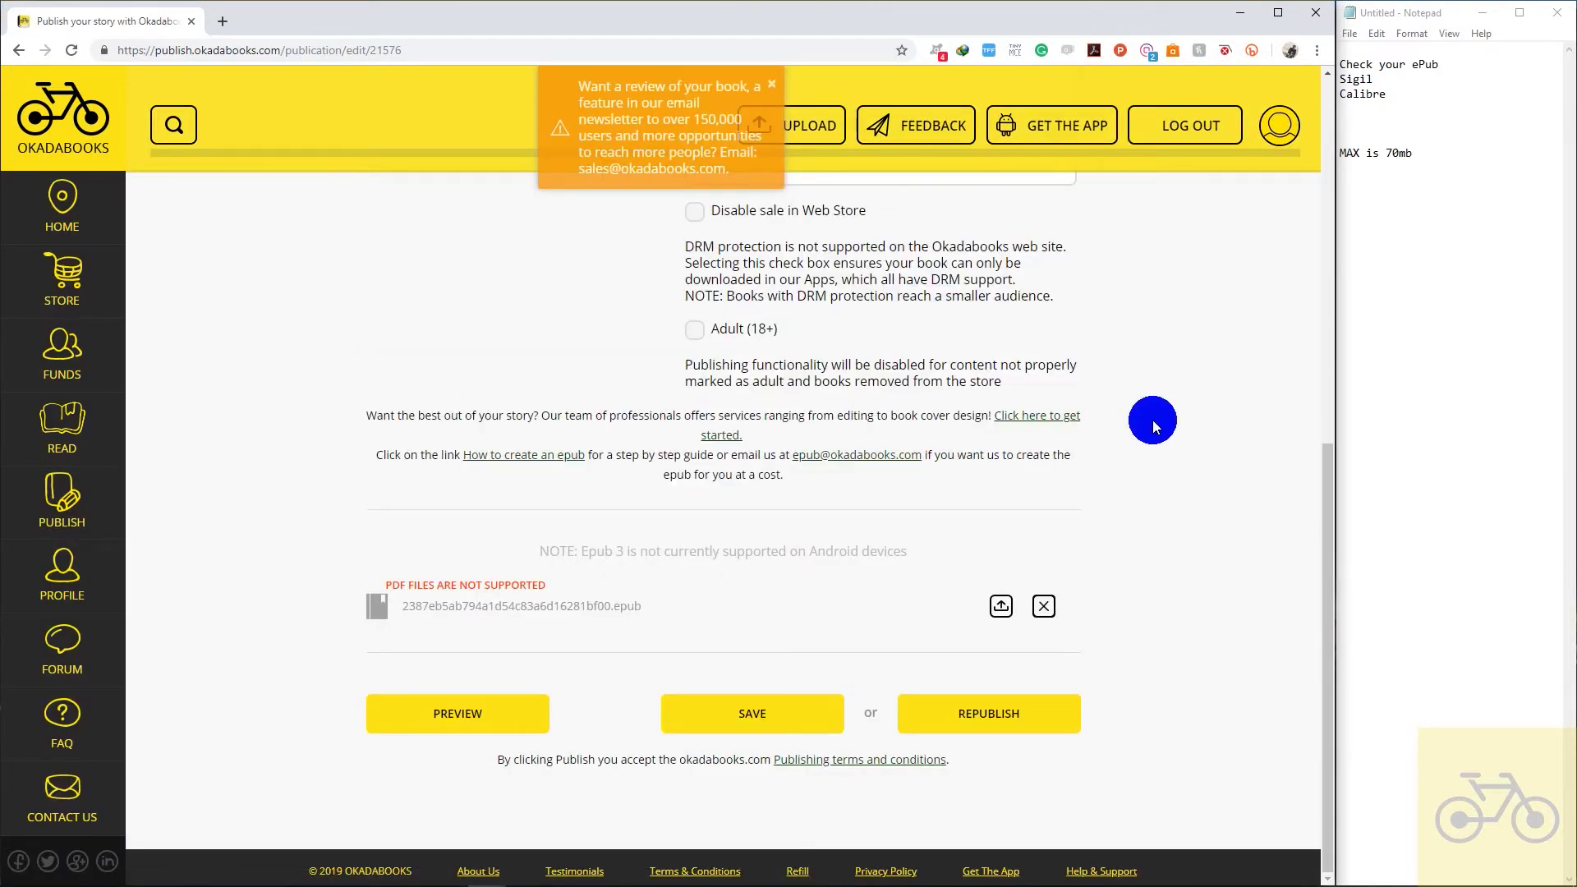
pyautogui.click(1052, 605)
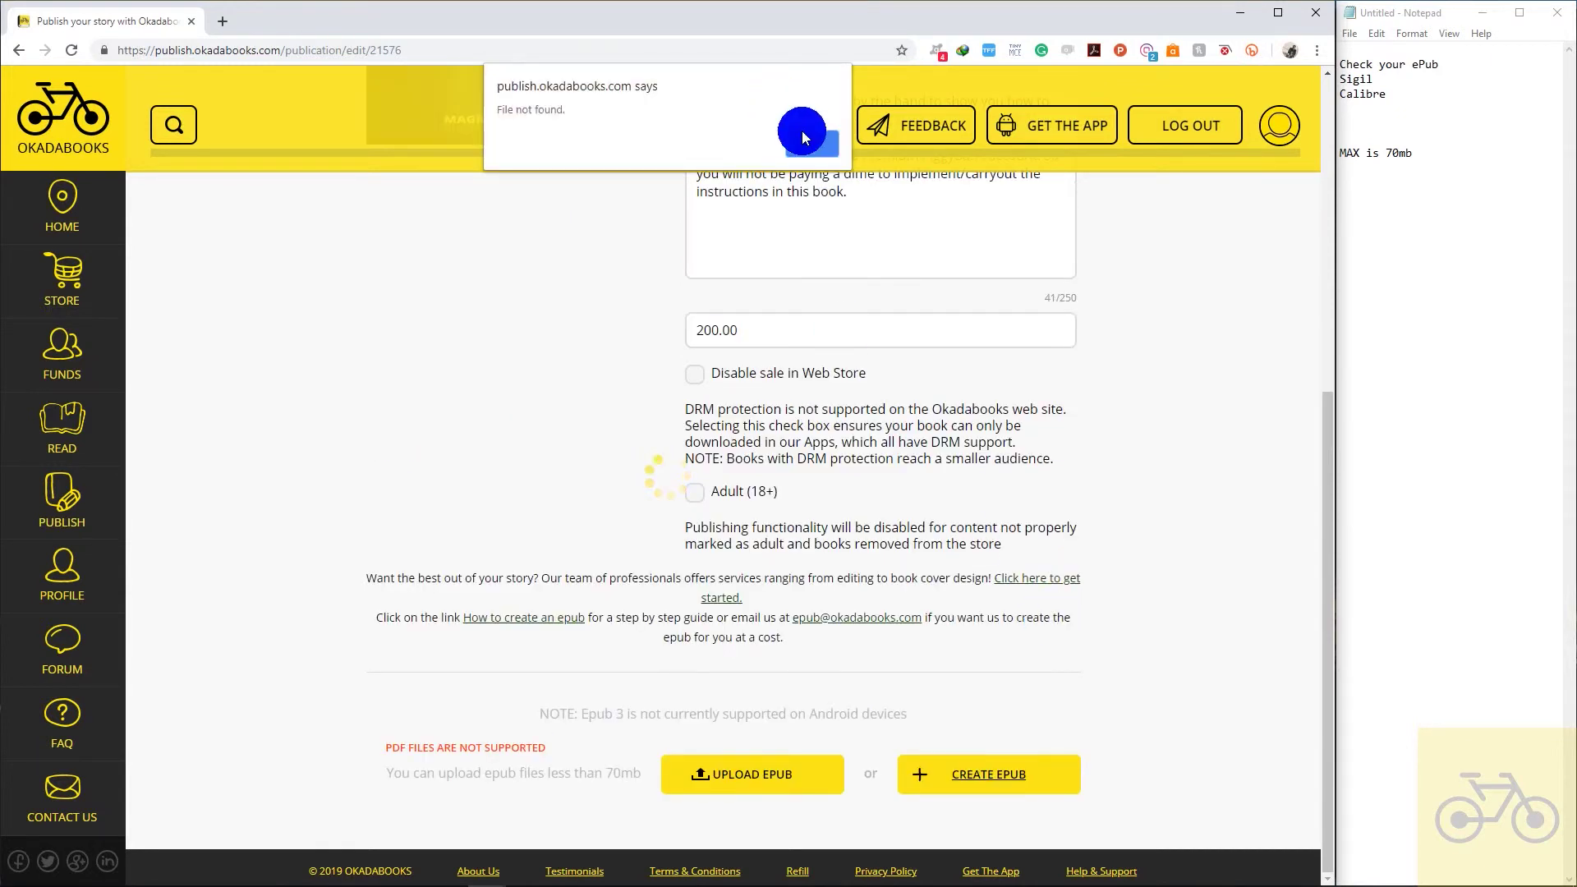
pyautogui.click(806, 141)
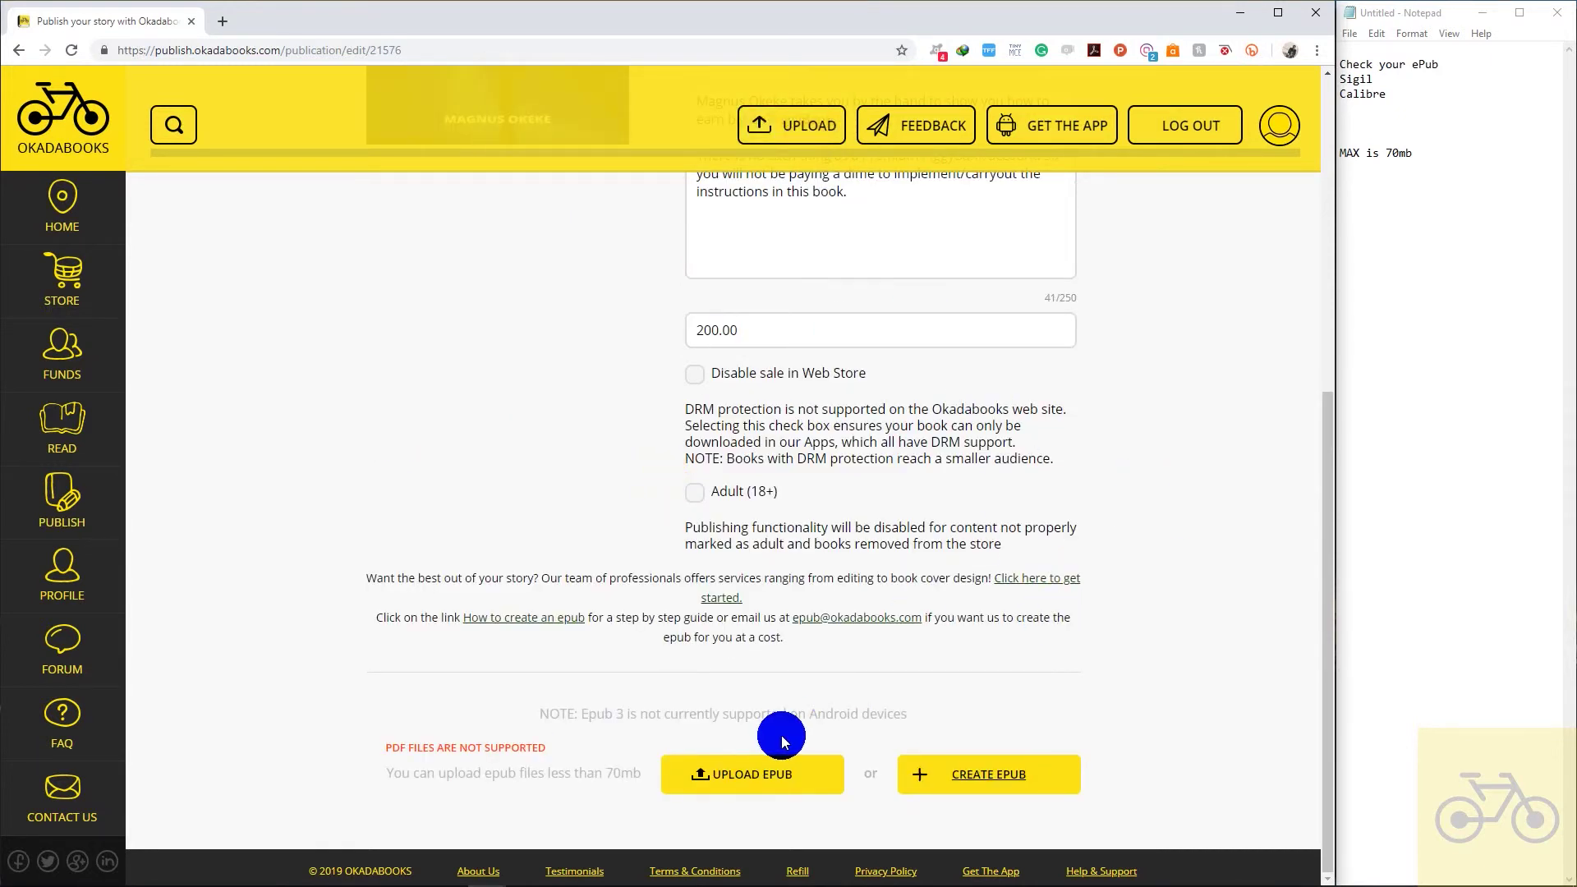
pyautogui.click(767, 768)
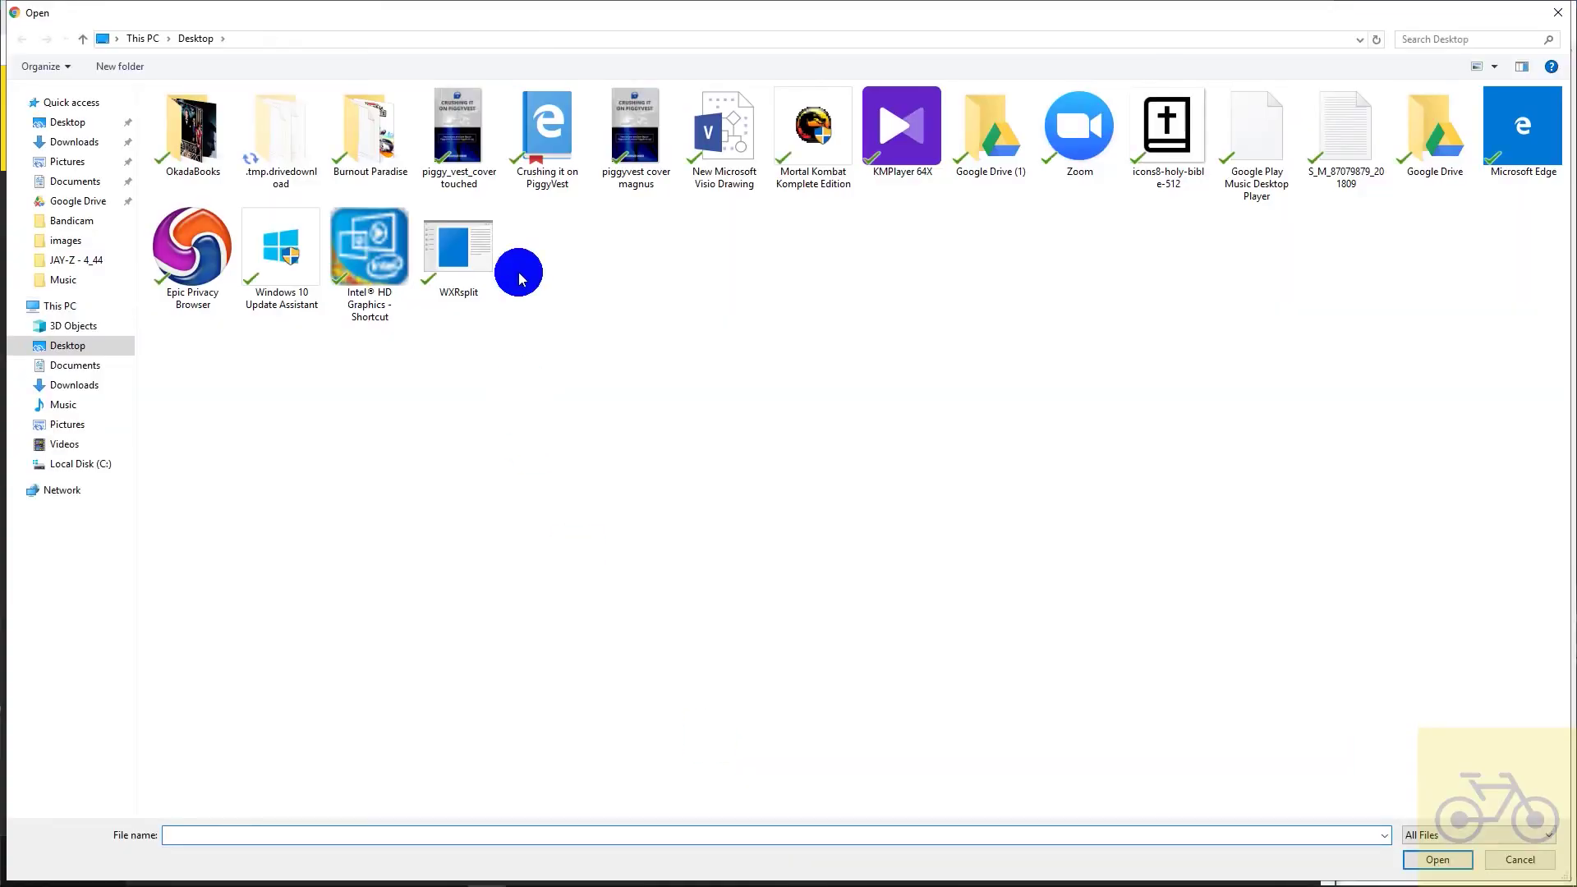
pyautogui.click(549, 156)
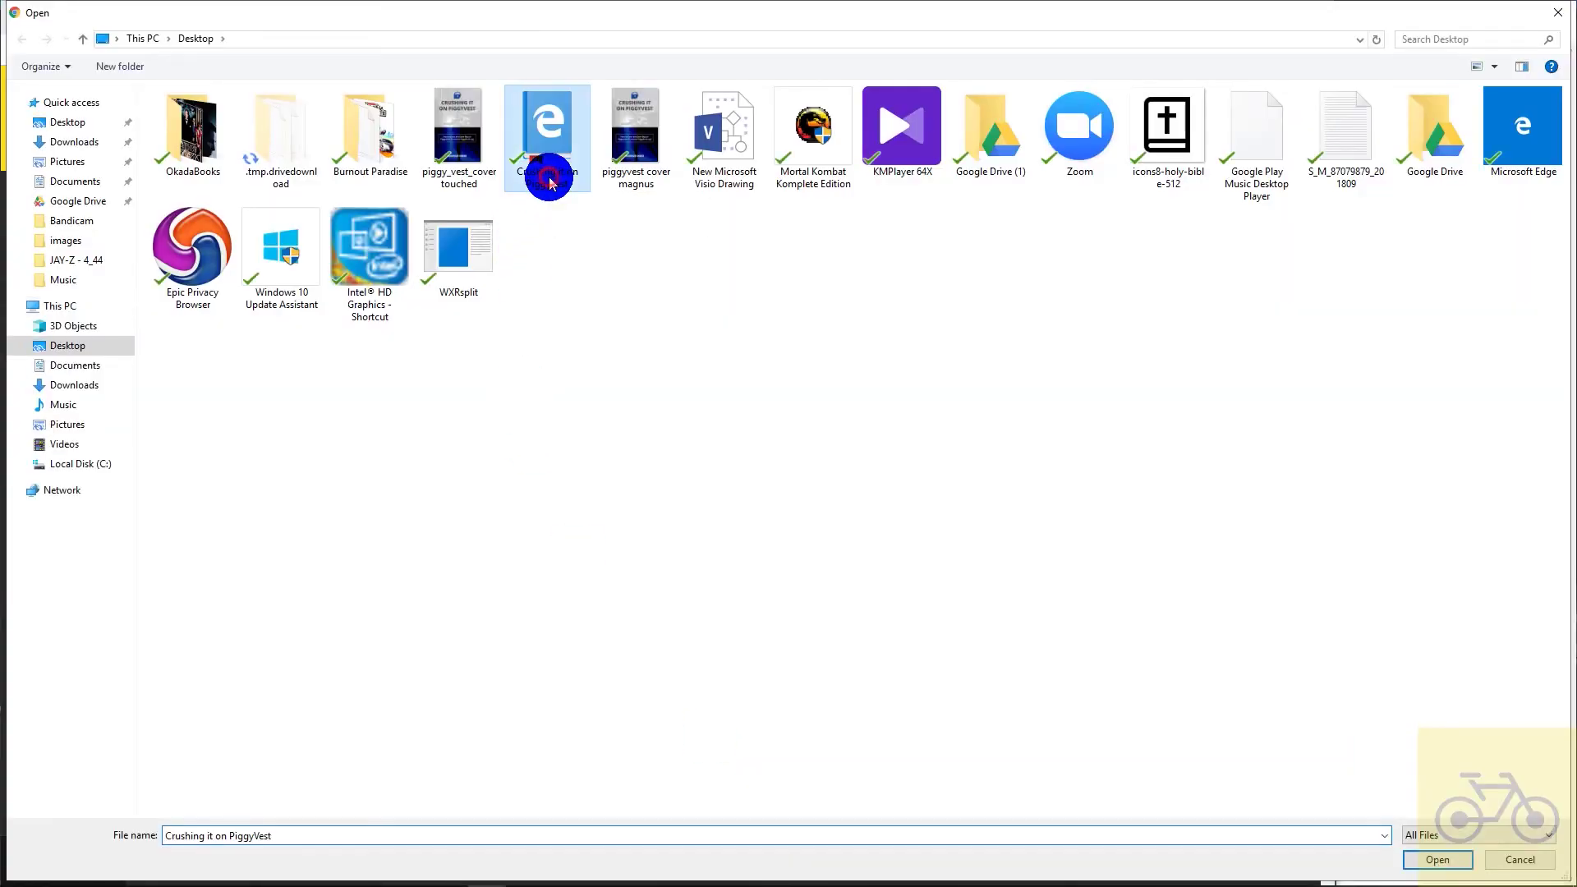
pyautogui.click(1464, 858)
pyautogui.scroll(-1, 1257, 592)
# - Wait for the replacement EPUB upload to finish and return to the top of Edit Story
pyautogui.scroll(-1, 1257, 592)
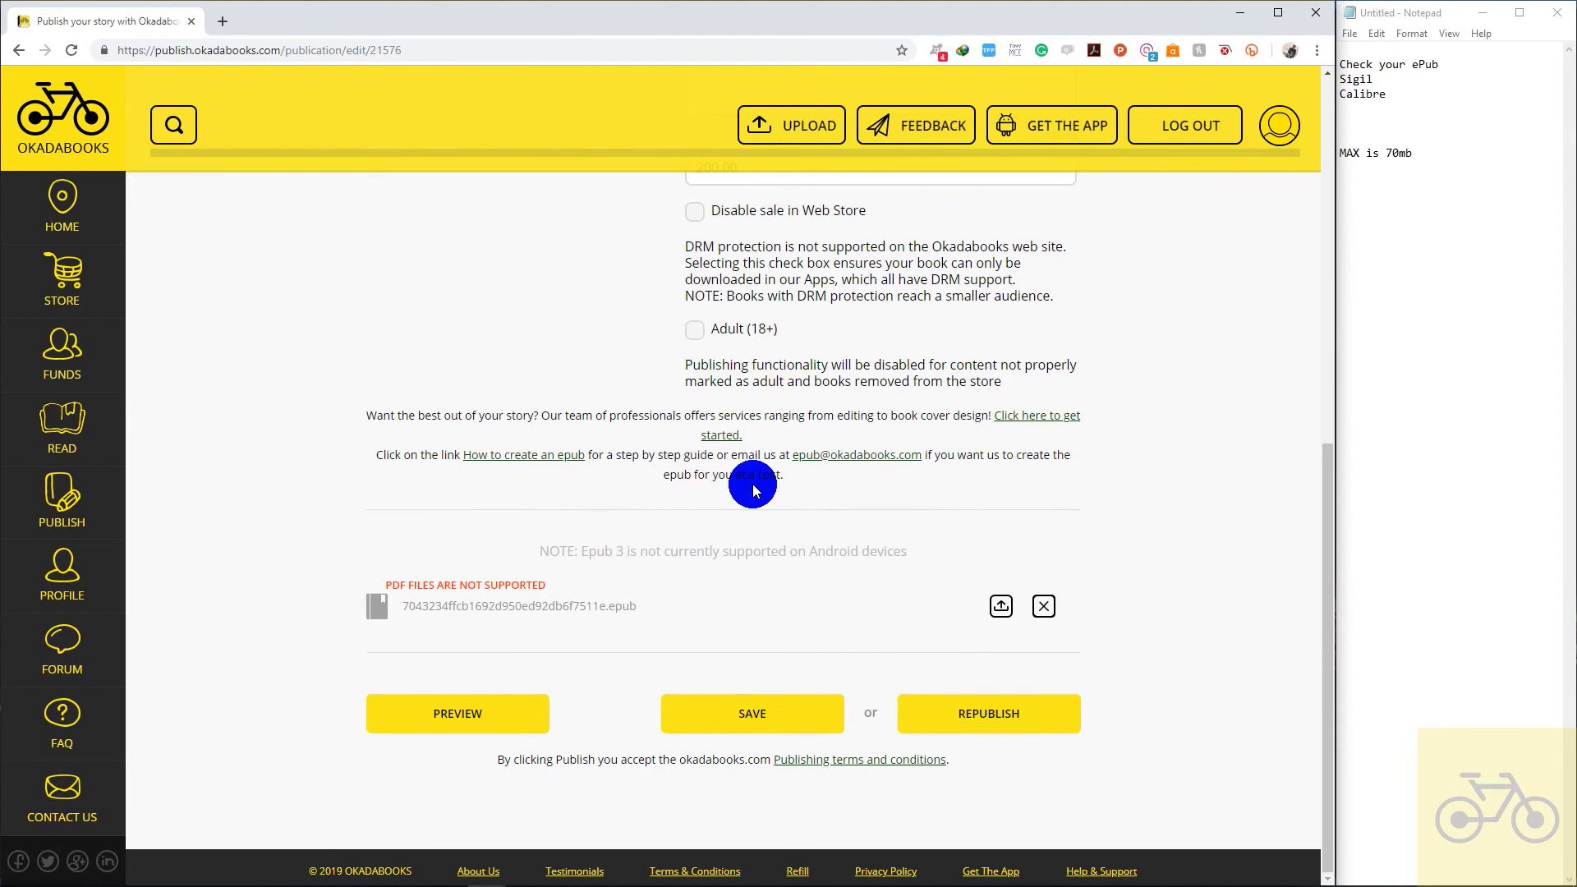
pyautogui.scroll(7, 753, 490)
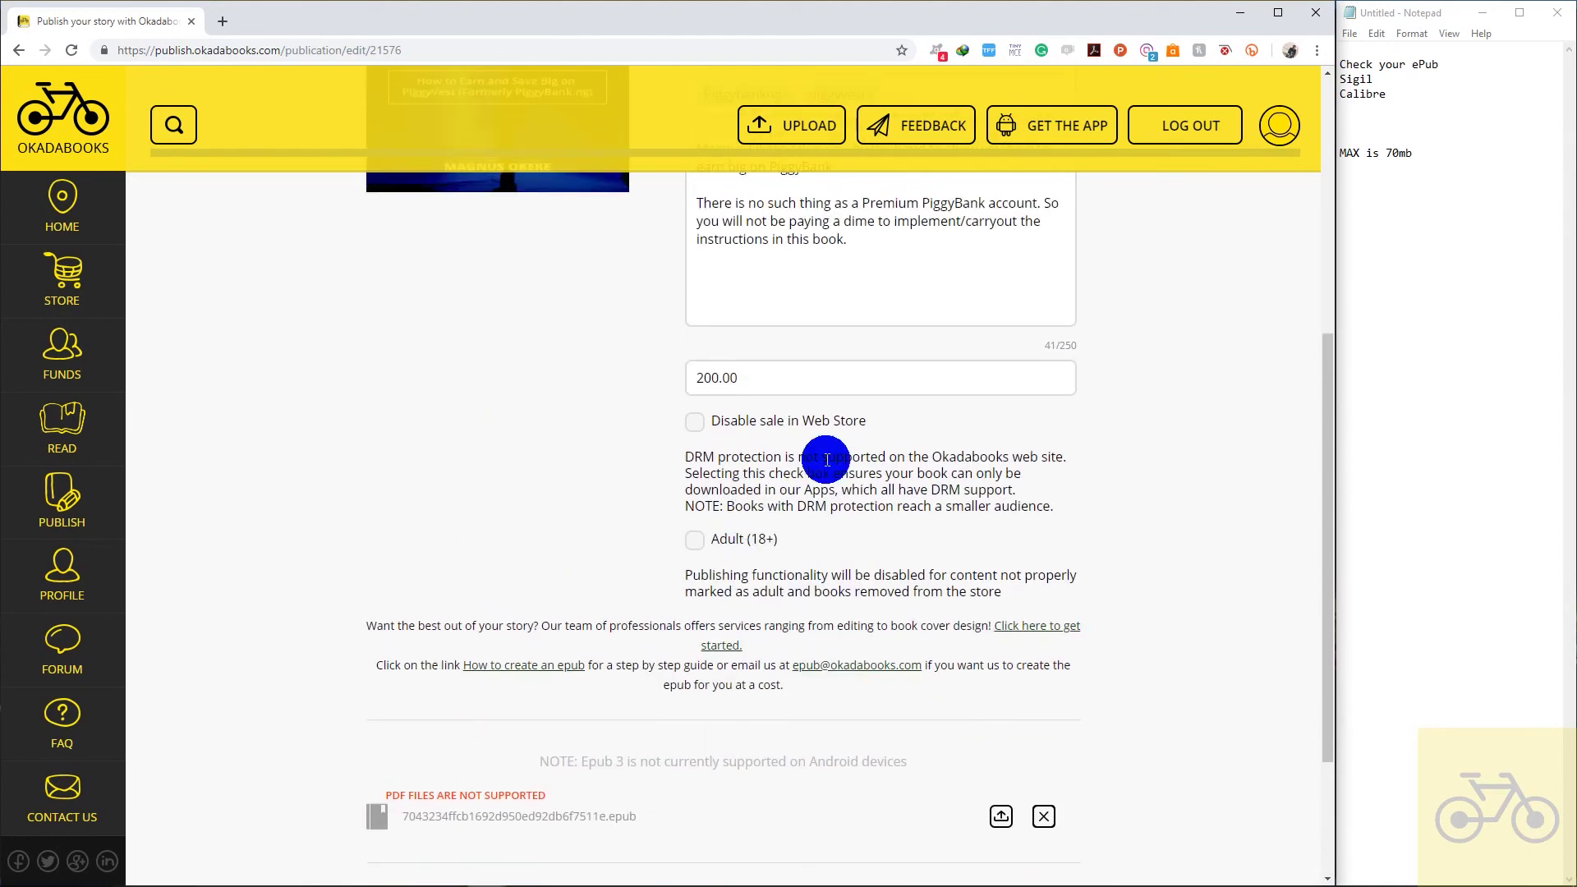
pyautogui.scroll(2, 828, 481)
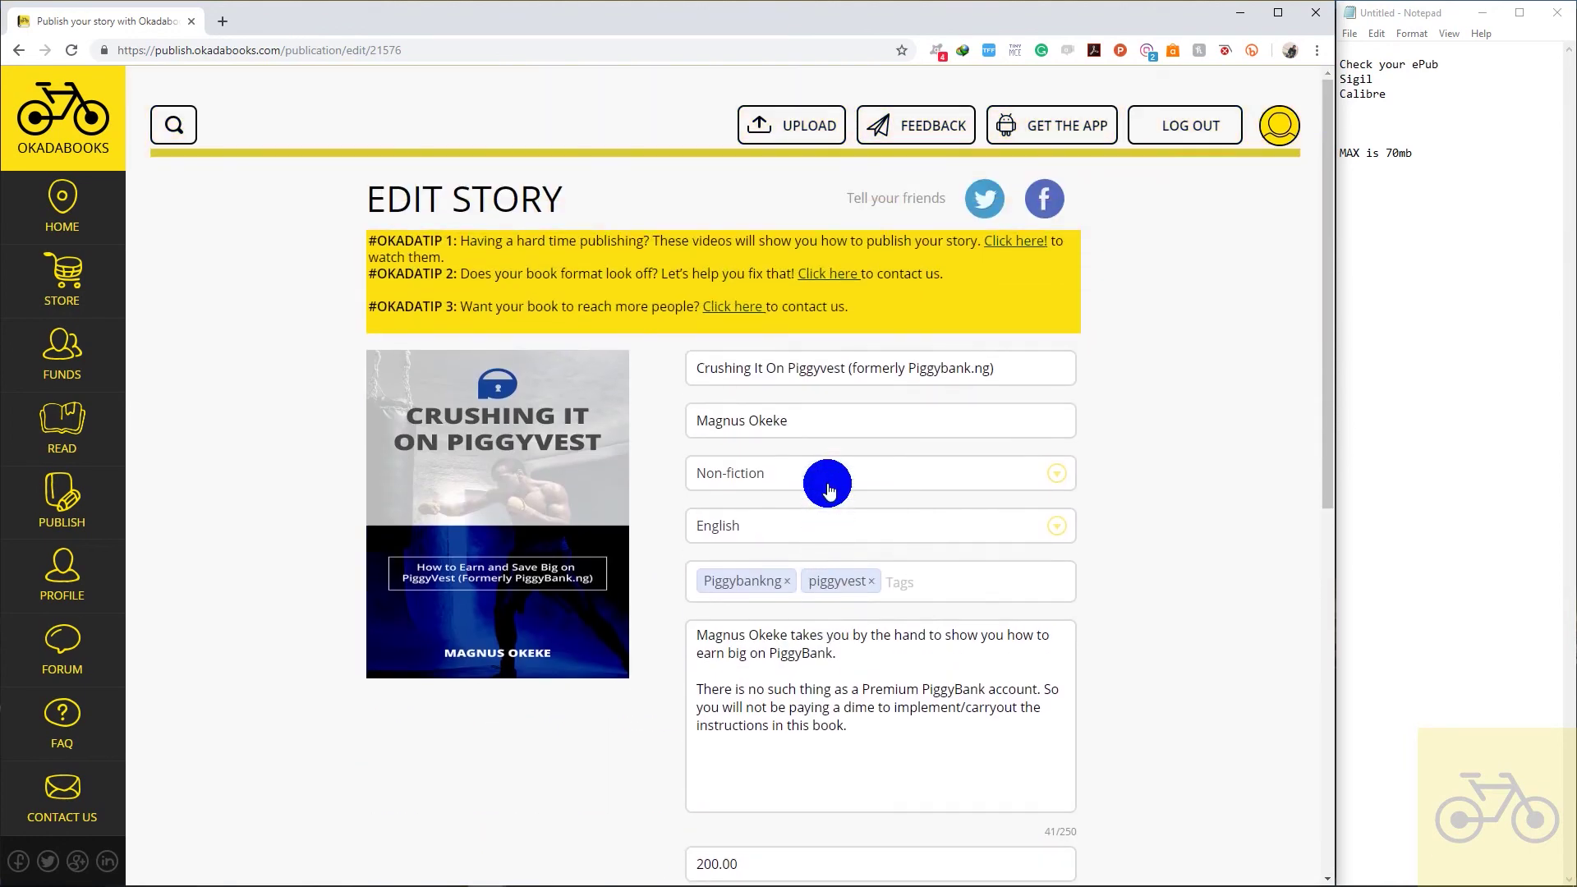